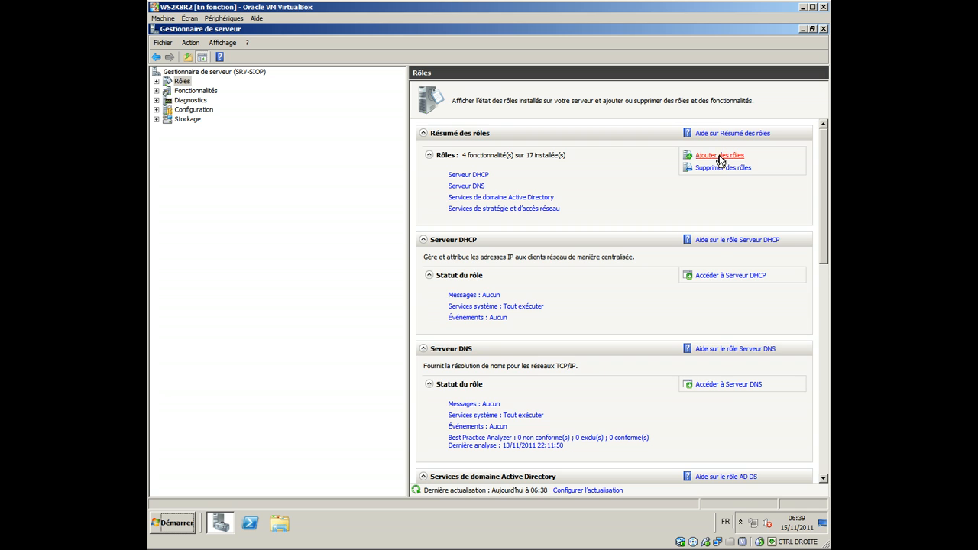
Step: Install the Services de déploiement Windows role with the Serveur de déploiement and Serveur de transport role services
{"action": "left_click", "coordinate": [581, 418]}
{"action": "left_click", "coordinate": [395, 291]}
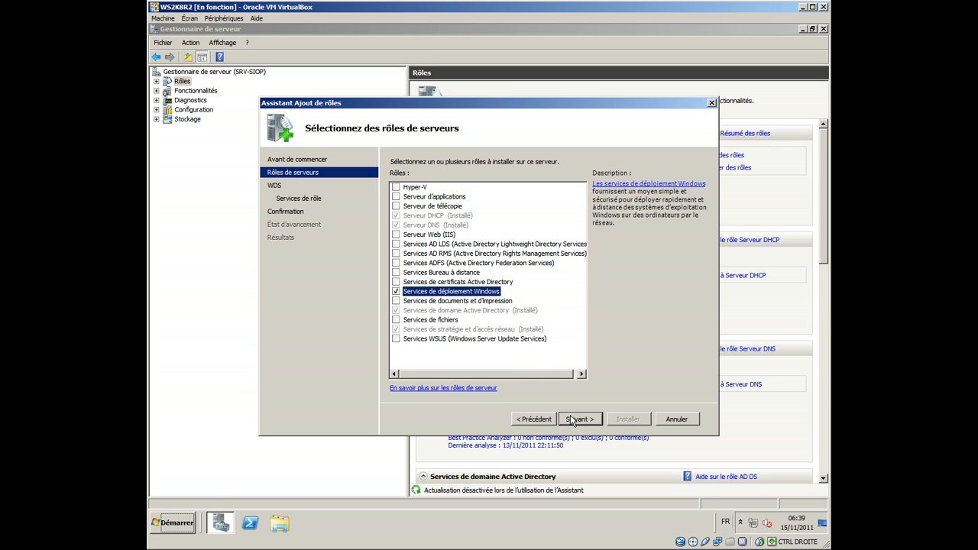
{"action": "left_click", "coordinate": [571, 419]}
{"action": "left_click", "coordinate": [572, 419]}
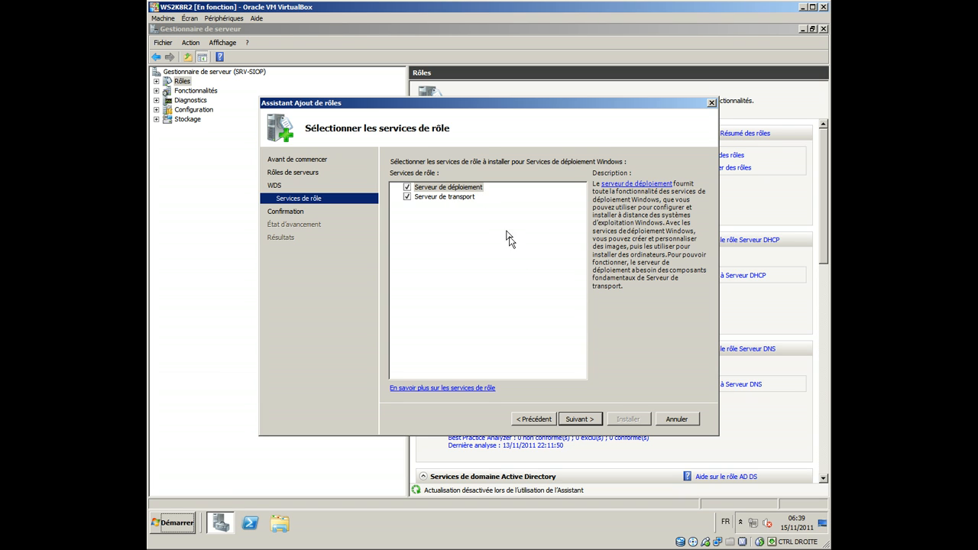
{"action": "left_click", "coordinate": [591, 421]}
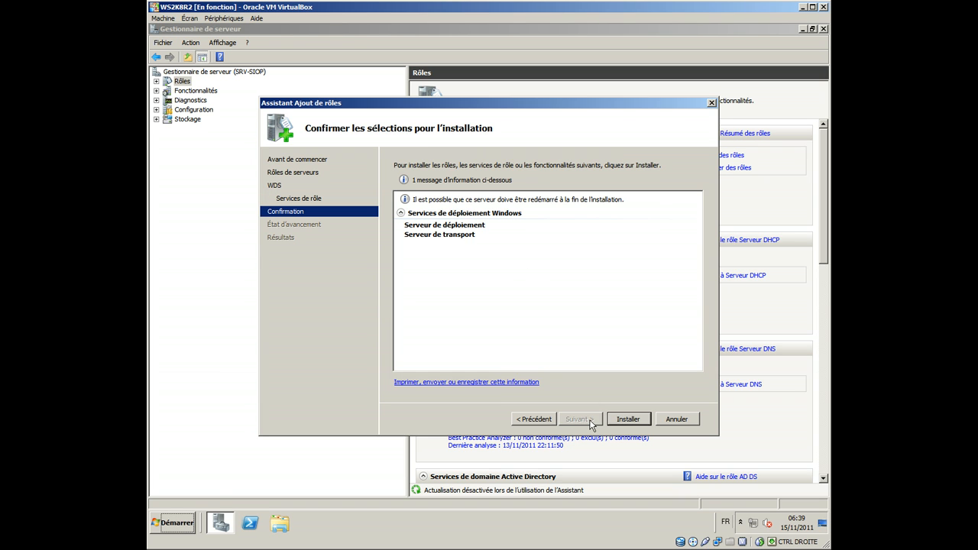
{"action": "left_click", "coordinate": [631, 423]}
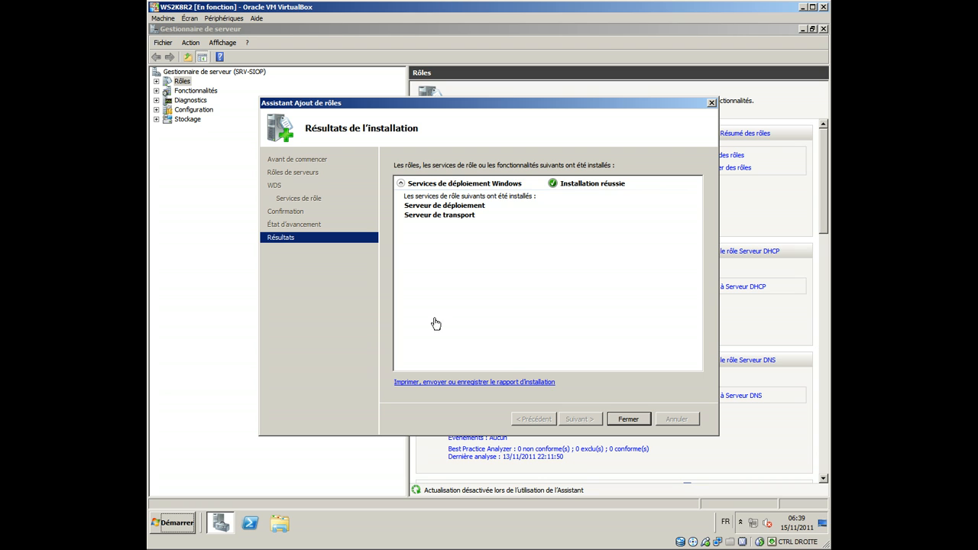
{"action": "left_click", "coordinate": [621, 421]}
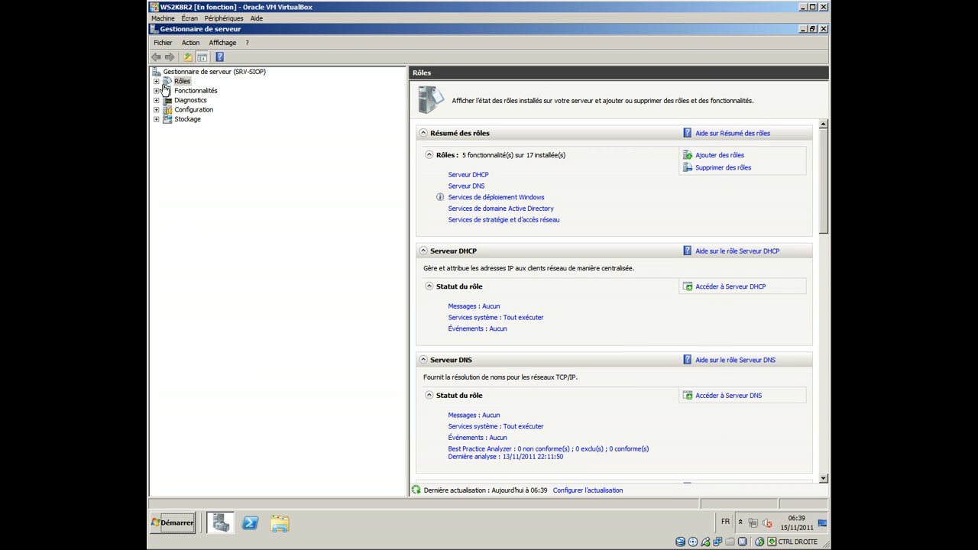
Step: Start the initial configuration of the SRV-SIOP.siop.net server under Services de déploiement Windows
{"action": "left_click", "coordinate": [156, 81]}
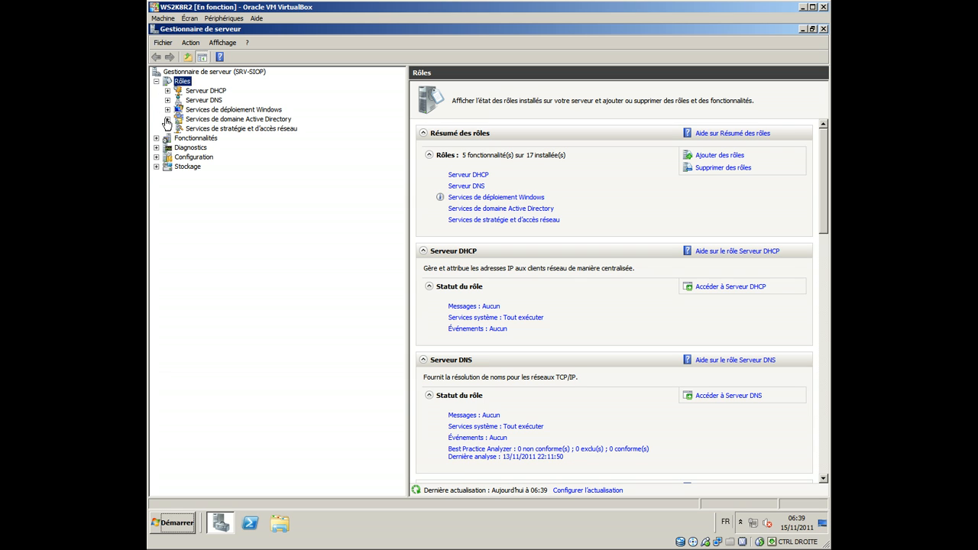
{"action": "left_click", "coordinate": [167, 109]}
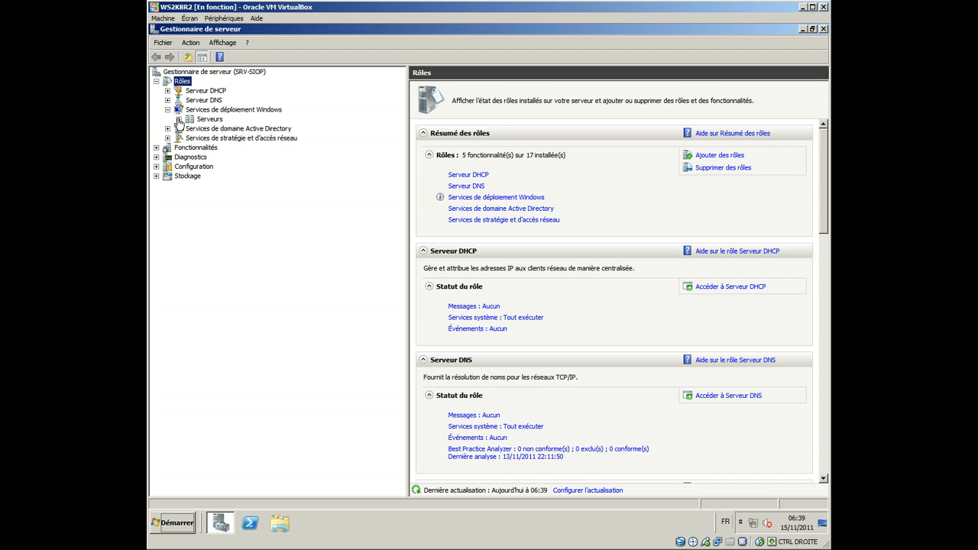
{"action": "left_click", "coordinate": [178, 120]}
{"action": "right_click", "coordinate": [207, 128]}
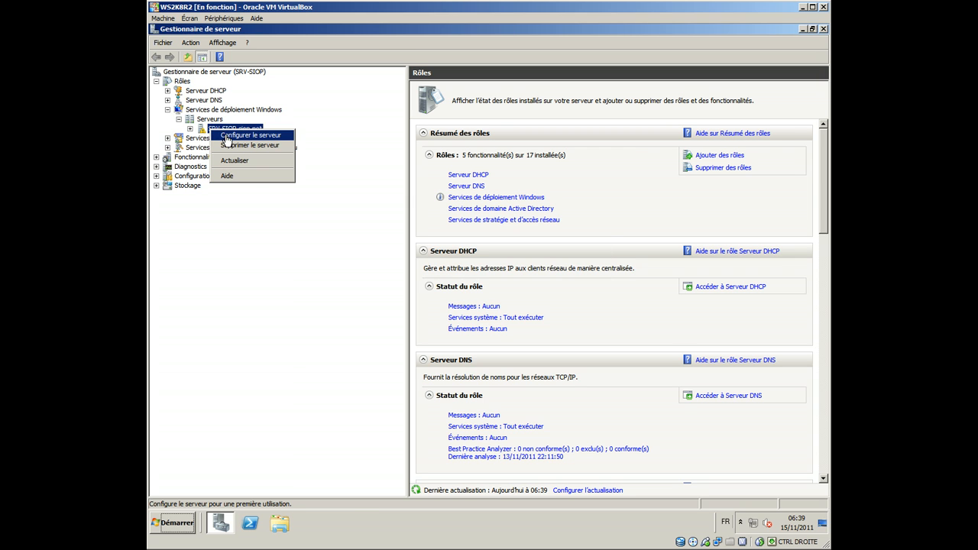
{"action": "left_click", "coordinate": [225, 135]}
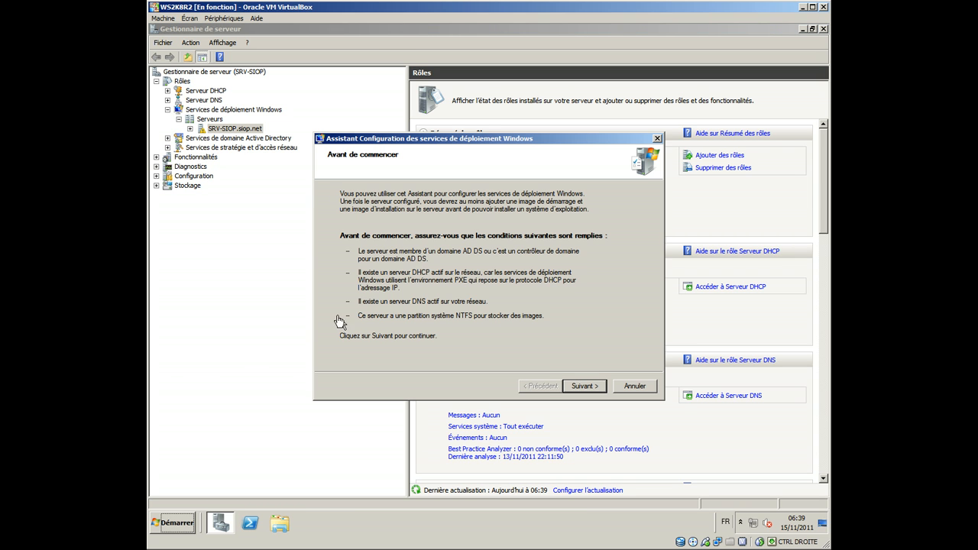
Step: Accept C:\RemoteInstall on the system volume as remote installation folder, and enable not listening on port 67 and DHCP option 60 as PXEClient
{"action": "left_click", "coordinate": [578, 386]}
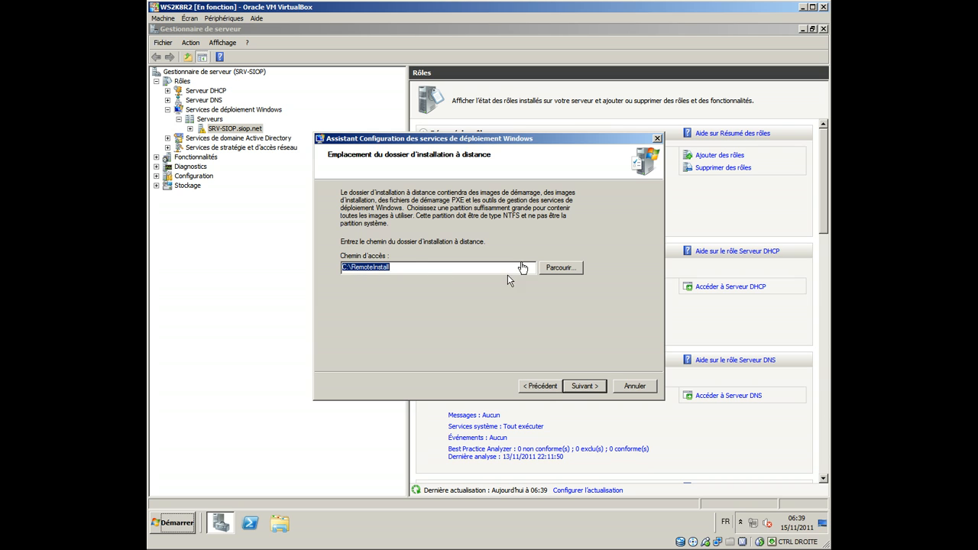
{"action": "left_click", "coordinate": [583, 389]}
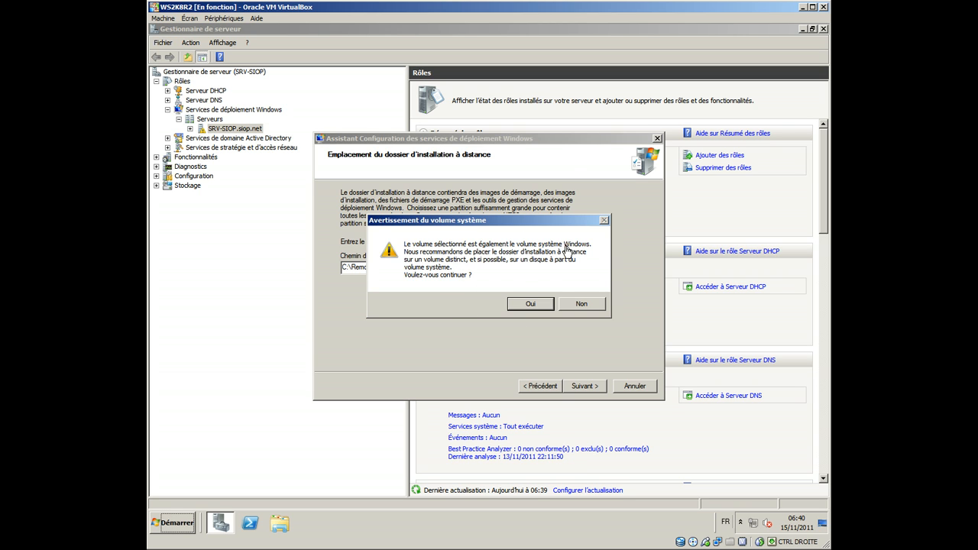
{"action": "left_click", "coordinate": [521, 313]}
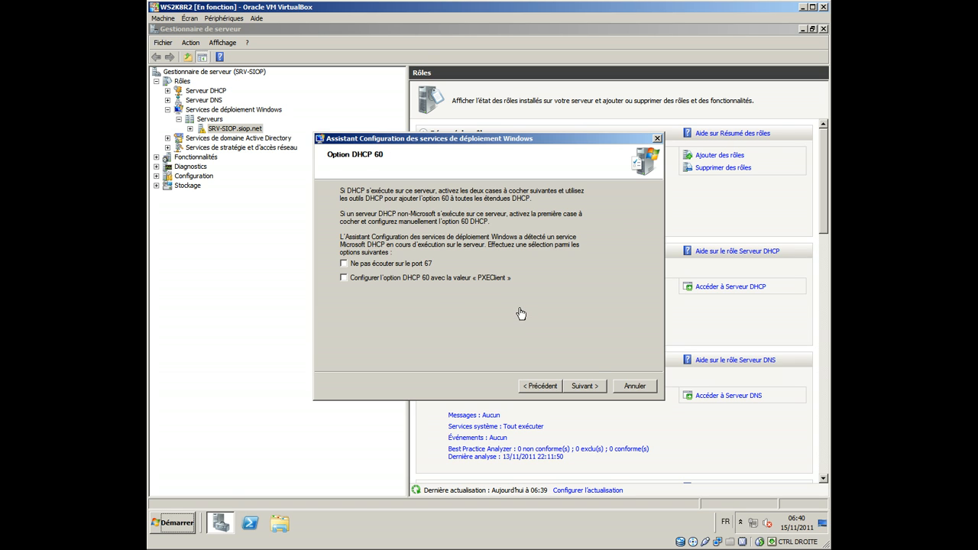
{"action": "left_click", "coordinate": [371, 279]}
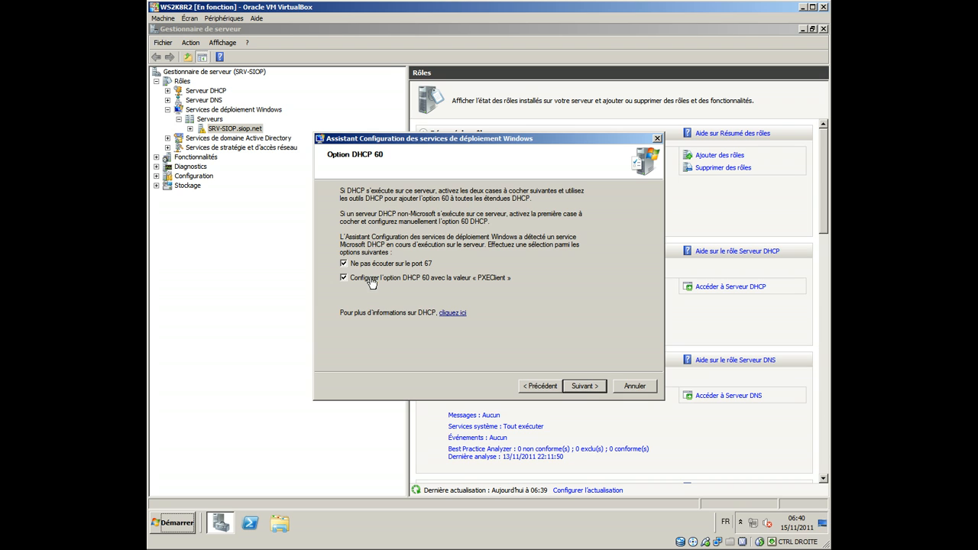
{"action": "left_click", "coordinate": [582, 386]}
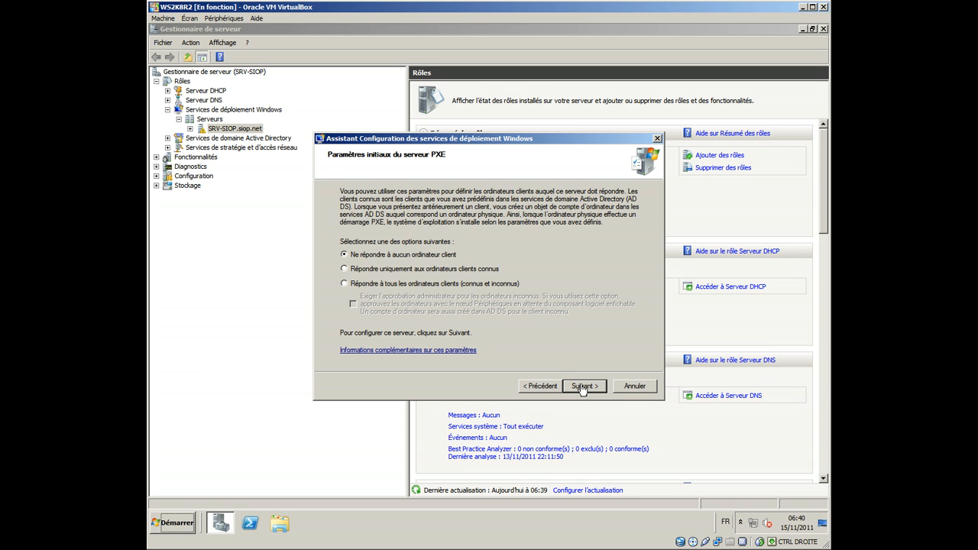
Step: Make the PXE server respond to all known and unknown client computers, and finish the configuration without adding images
{"action": "left_click", "coordinate": [469, 284]}
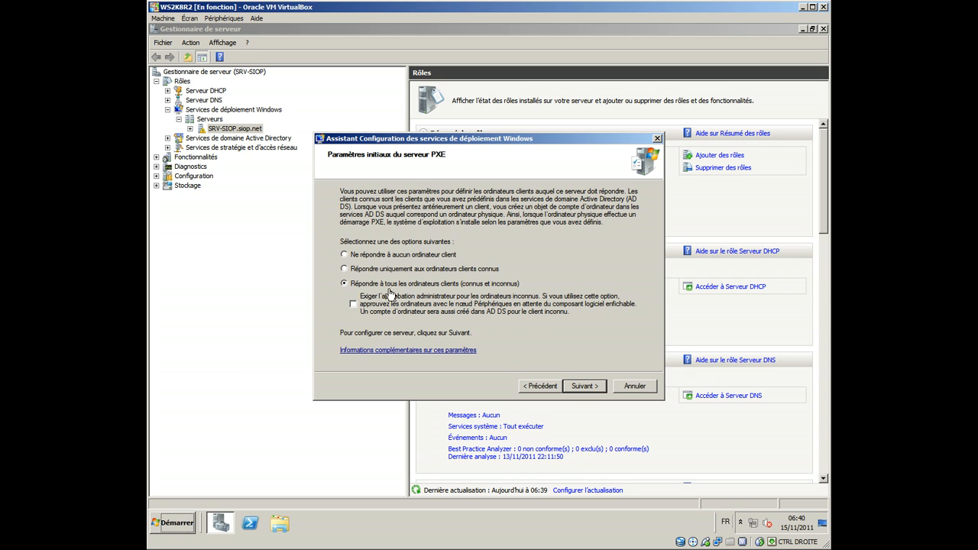
{"action": "left_click", "coordinate": [575, 387]}
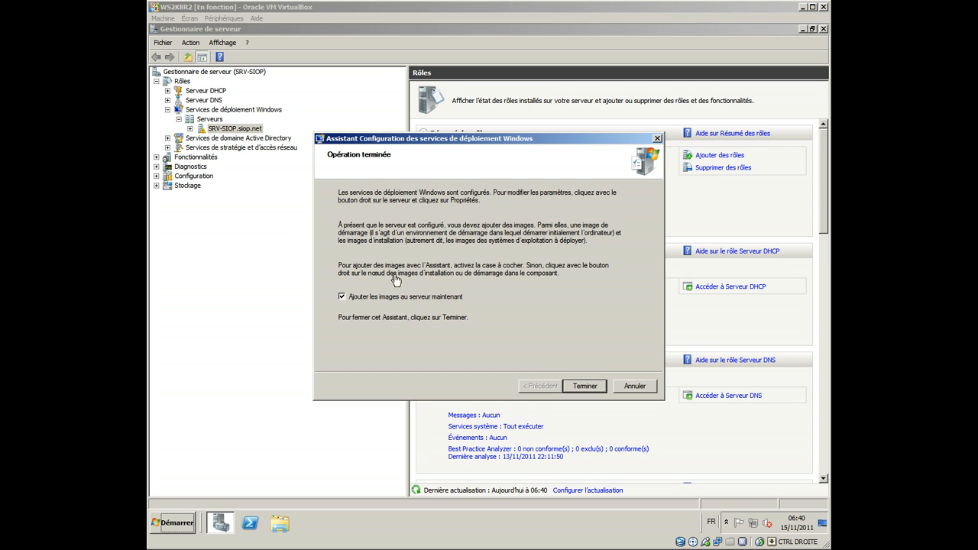
{"action": "left_click", "coordinate": [362, 303]}
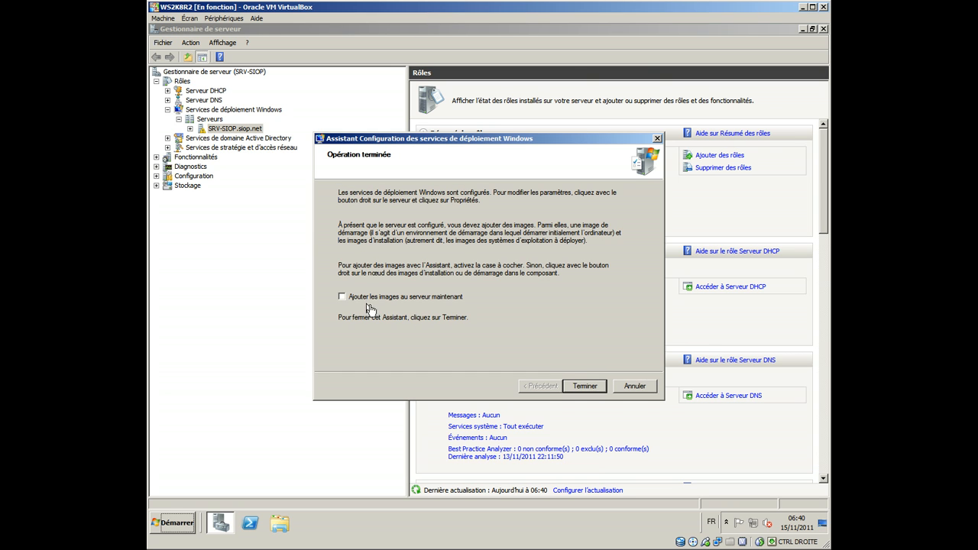
{"action": "left_click", "coordinate": [583, 385]}
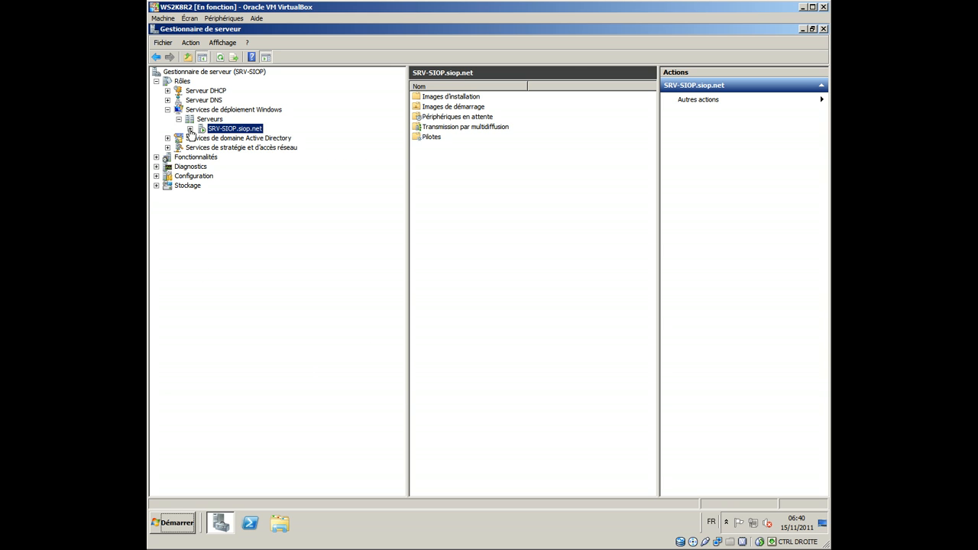
Step: Expand the SRV-SIOP.siop.net server and review its installation images, boot images and drivers
{"action": "left_click", "coordinate": [190, 128]}
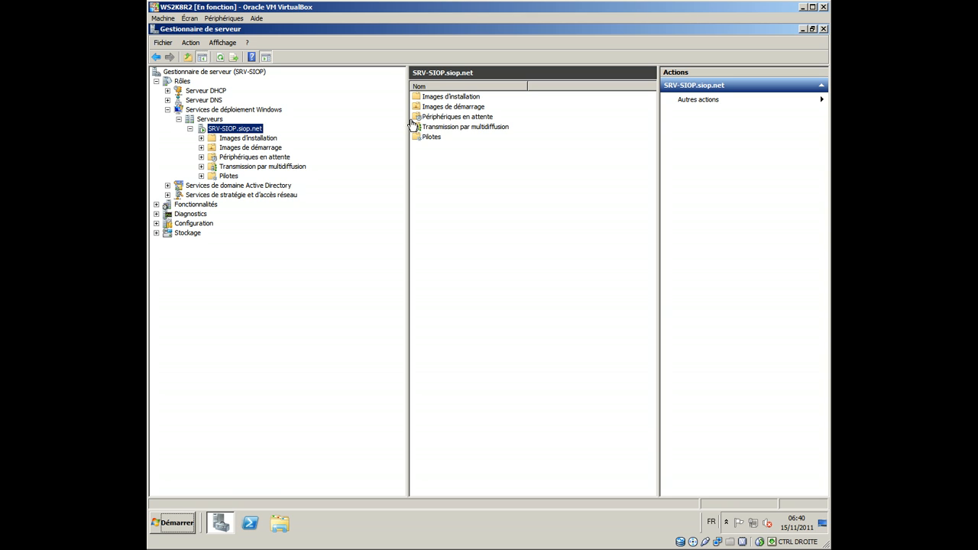
{"action": "left_click_drag", "start_coordinate": [407, 125], "coordinate": [320, 124]}
{"action": "left_click", "coordinate": [240, 140]}
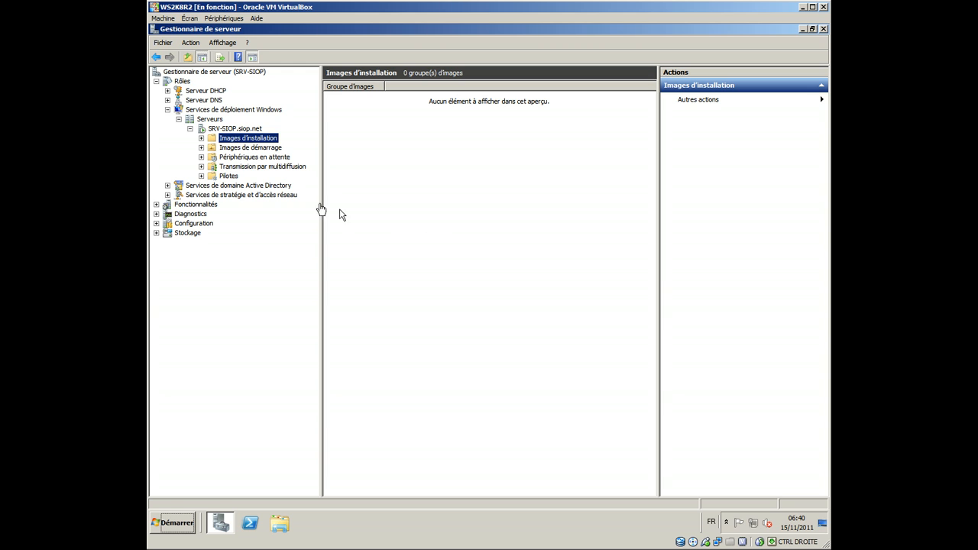
{"action": "left_click", "coordinate": [226, 150]}
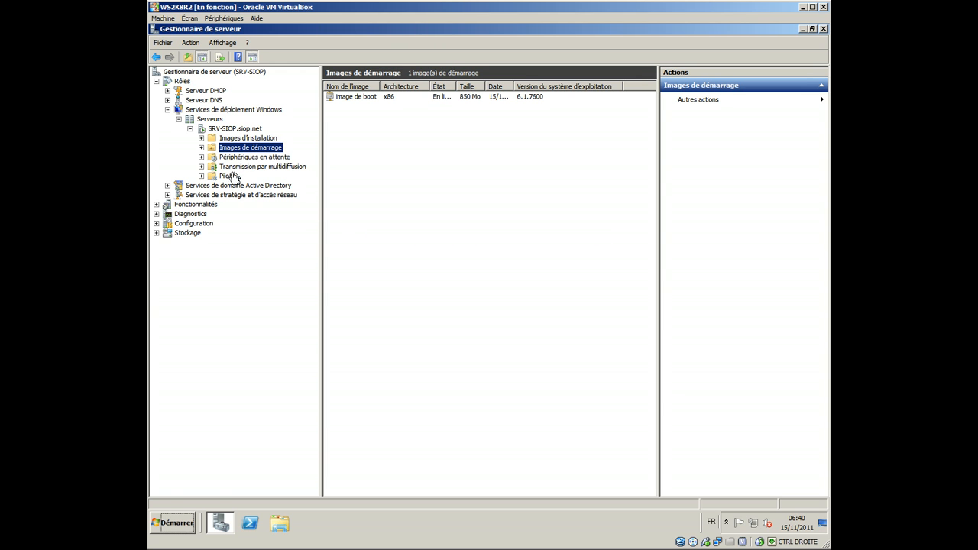
{"action": "left_click", "coordinate": [227, 176]}
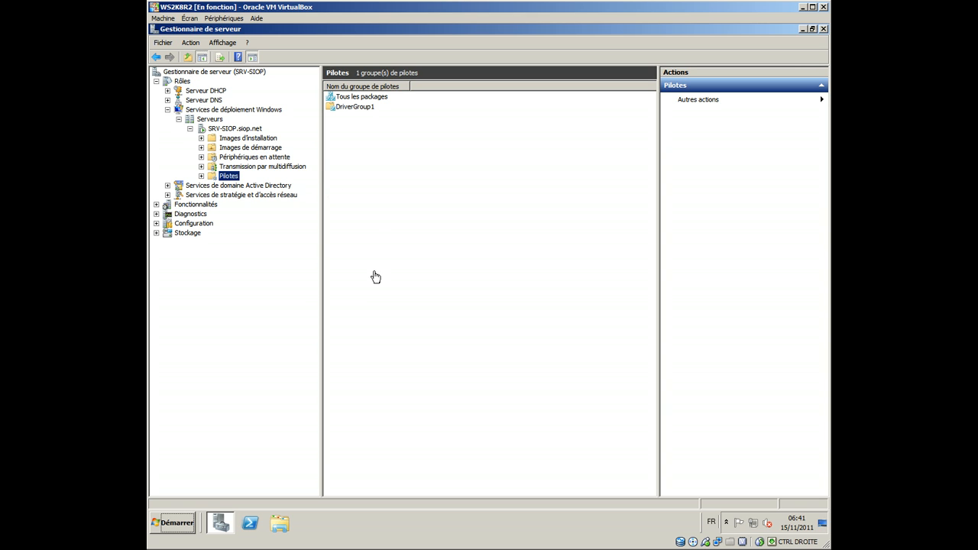
Step: Open the sources folder on CD drive D: and examine the install.wim and boot.wim files
{"action": "left_click", "coordinate": [175, 523]}
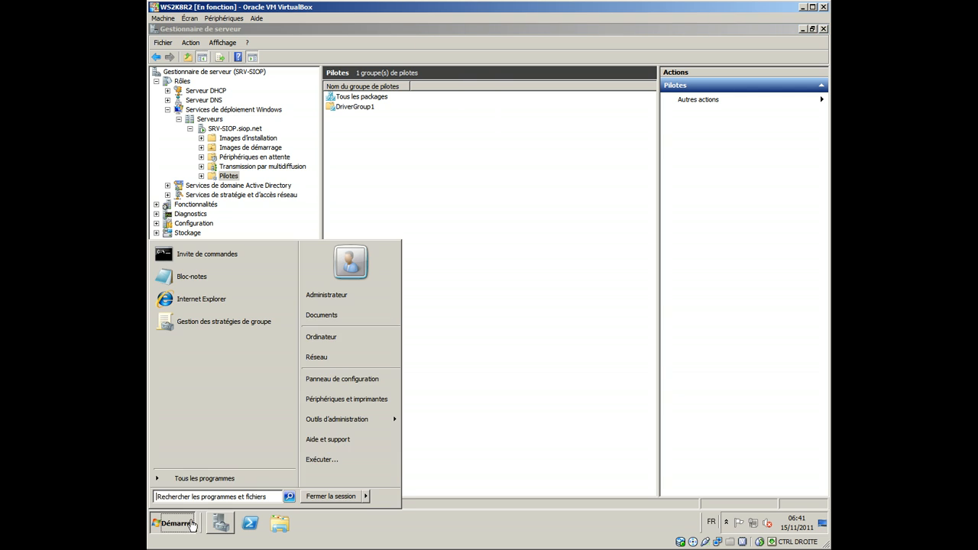
{"action": "left_click", "coordinate": [359, 337]}
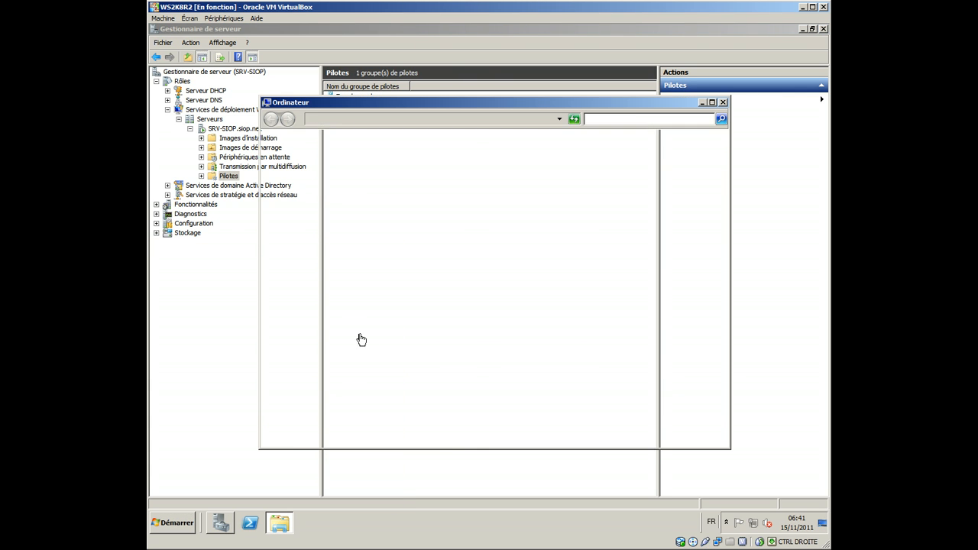
{"action": "right_click", "coordinate": [413, 224]}
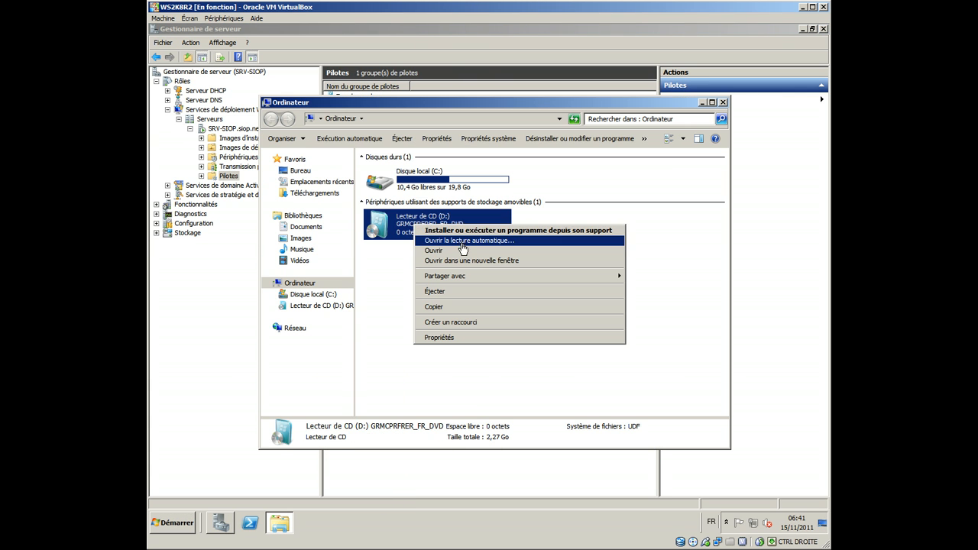
{"action": "left_click", "coordinate": [462, 251]}
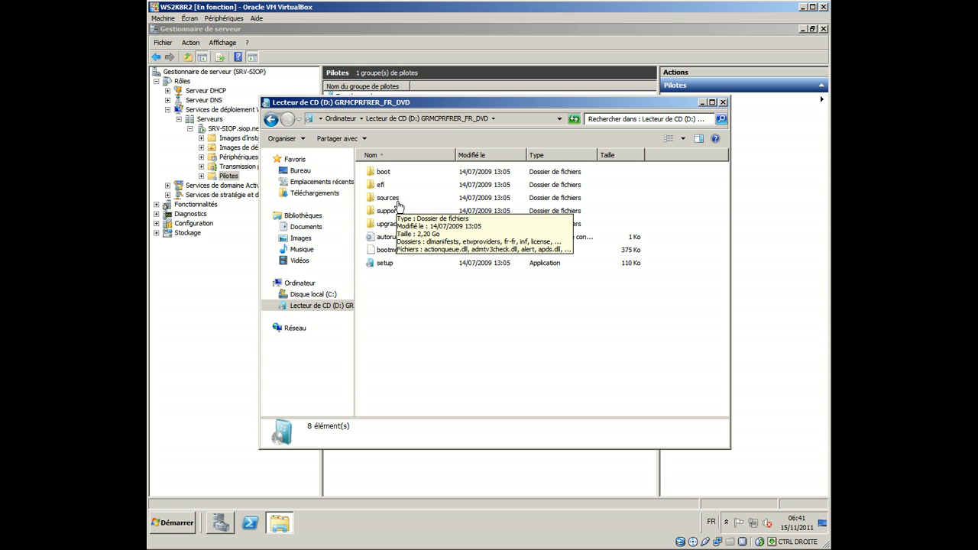
{"action": "double_click", "coordinate": [398, 202]}
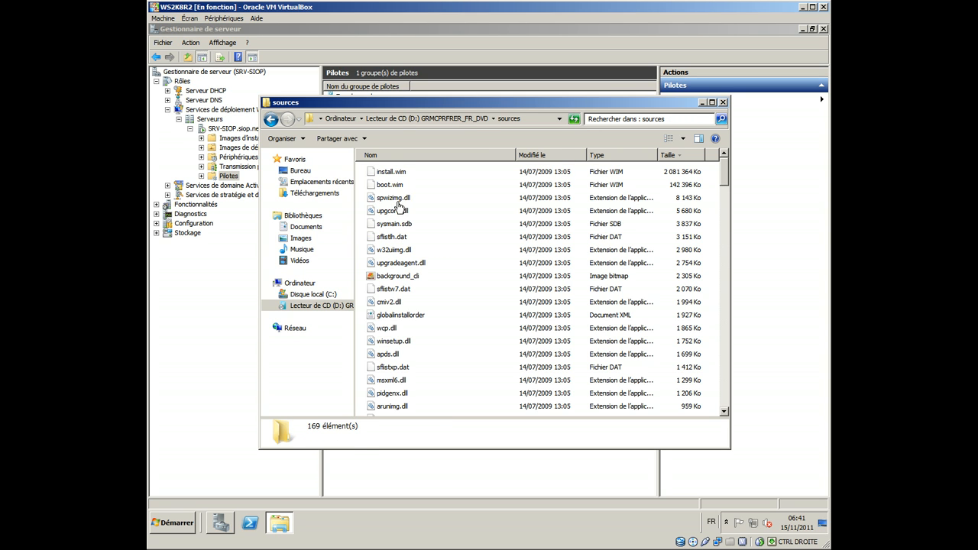
{"action": "left_click", "coordinate": [398, 187]}
{"action": "left_click", "coordinate": [406, 176]}
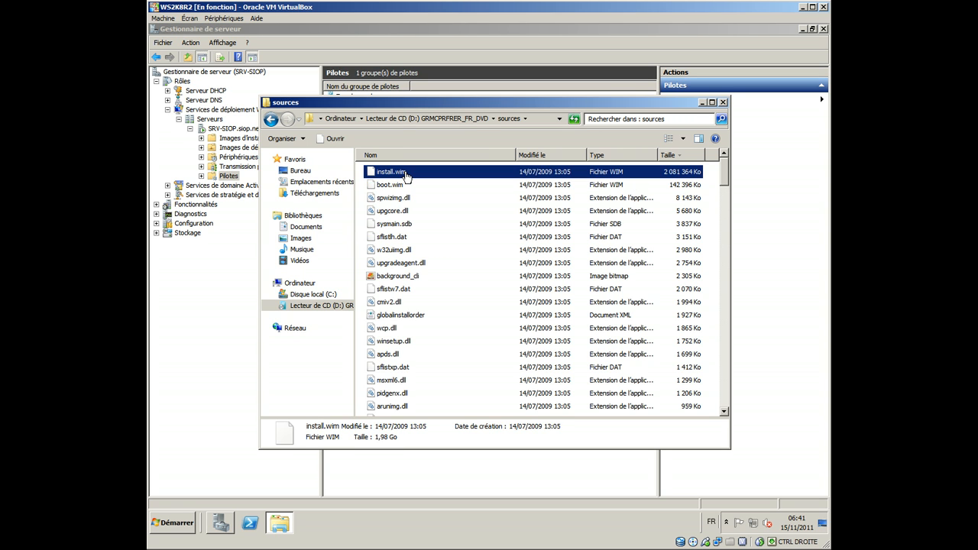
{"action": "left_click", "coordinate": [405, 190]}
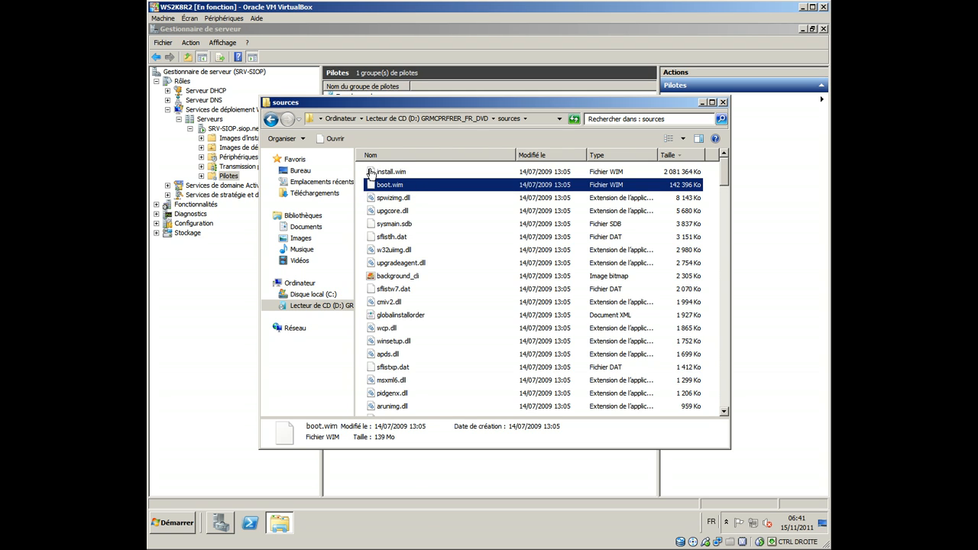
{"action": "left_click", "coordinate": [388, 175]}
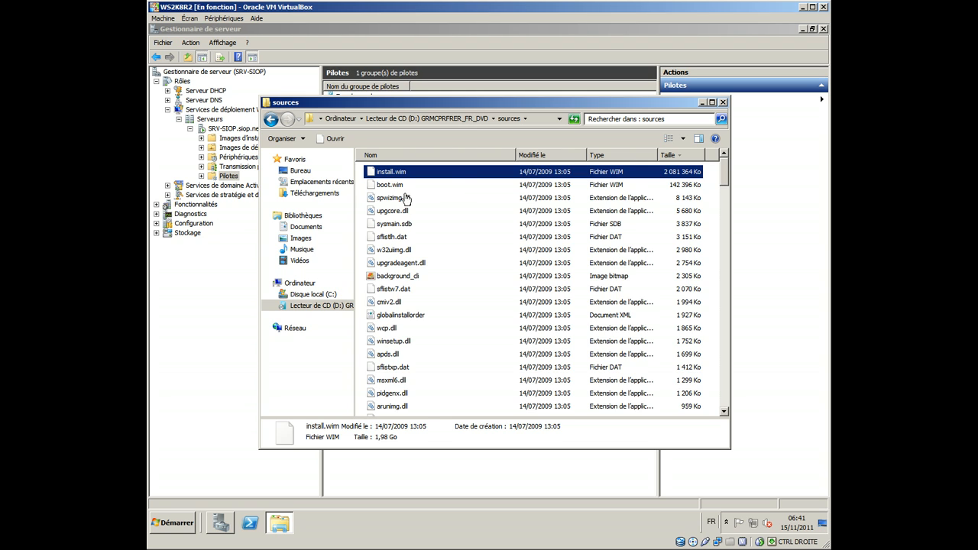
{"action": "left_click", "coordinate": [405, 187]}
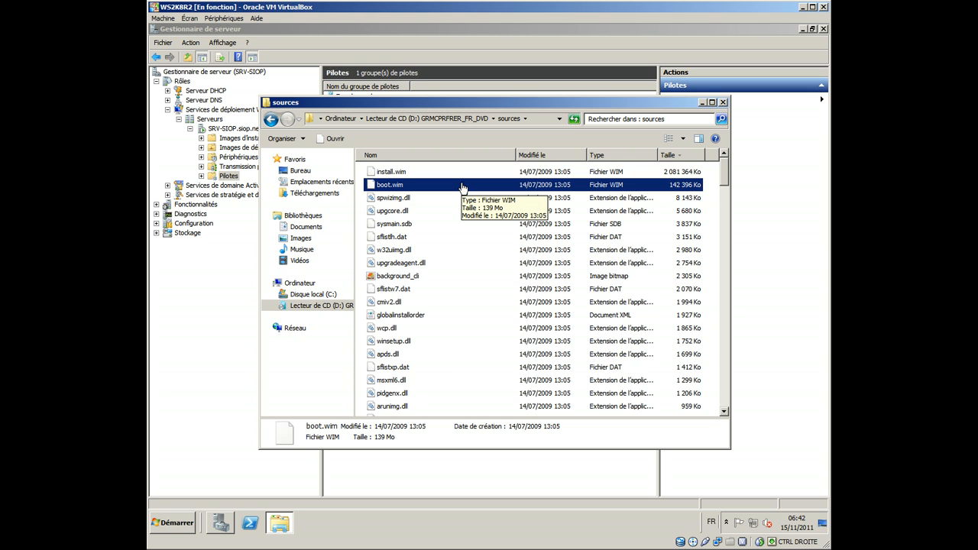
{"action": "left_click", "coordinate": [723, 101]}
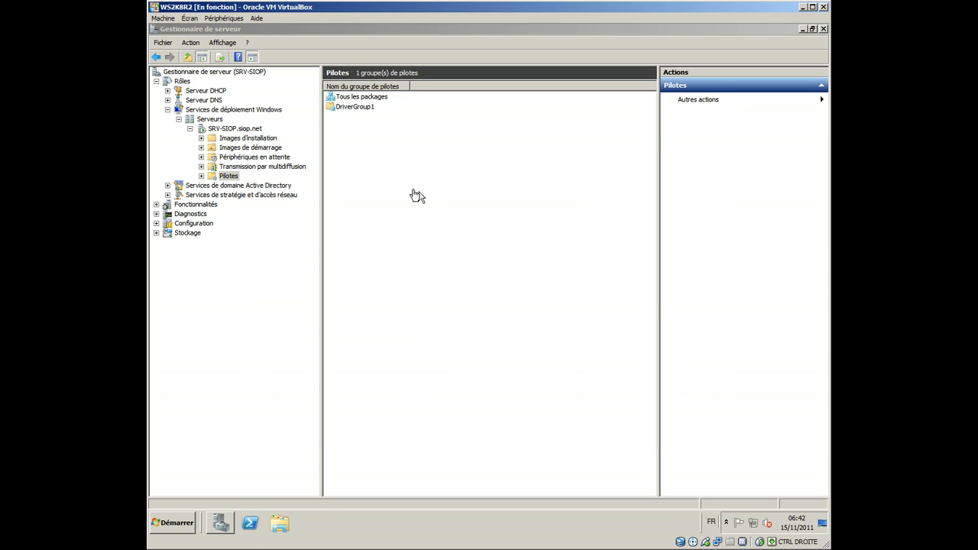
Step: Delete the existing "image de boot" from the server's boot images
{"action": "left_click", "coordinate": [239, 139]}
{"action": "left_click", "coordinate": [242, 149]}
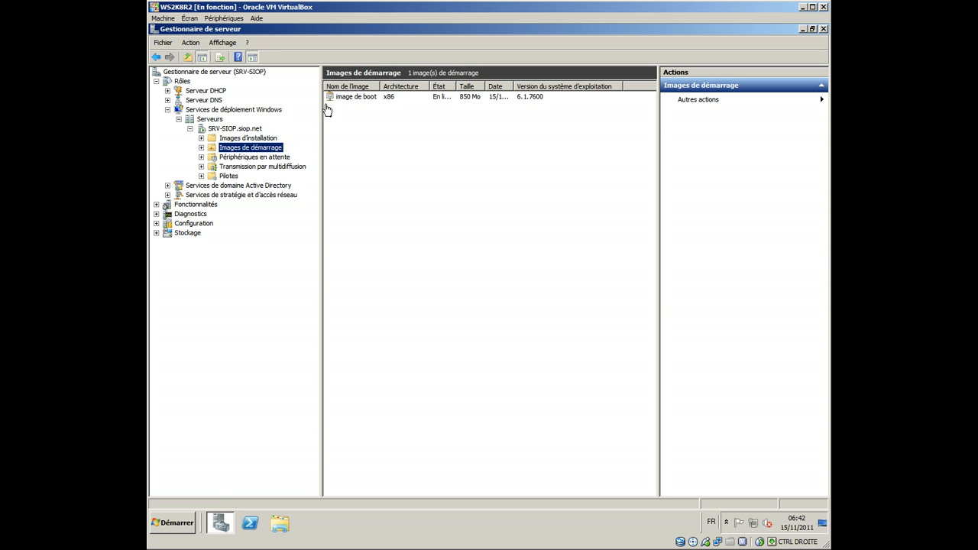
{"action": "left_click", "coordinate": [341, 102]}
{"action": "right_click", "coordinate": [341, 102]}
{"action": "left_click", "coordinate": [356, 187]}
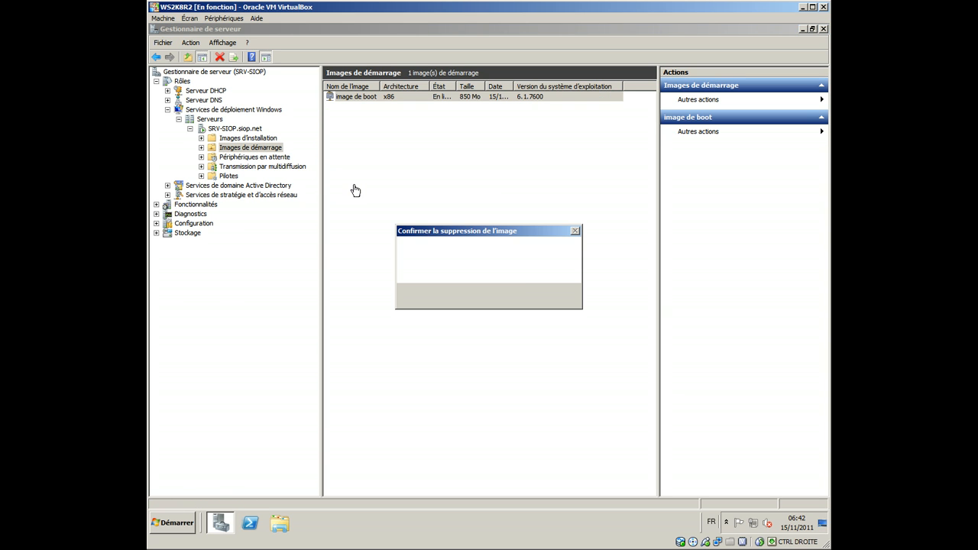
{"action": "left_click", "coordinate": [480, 298]}
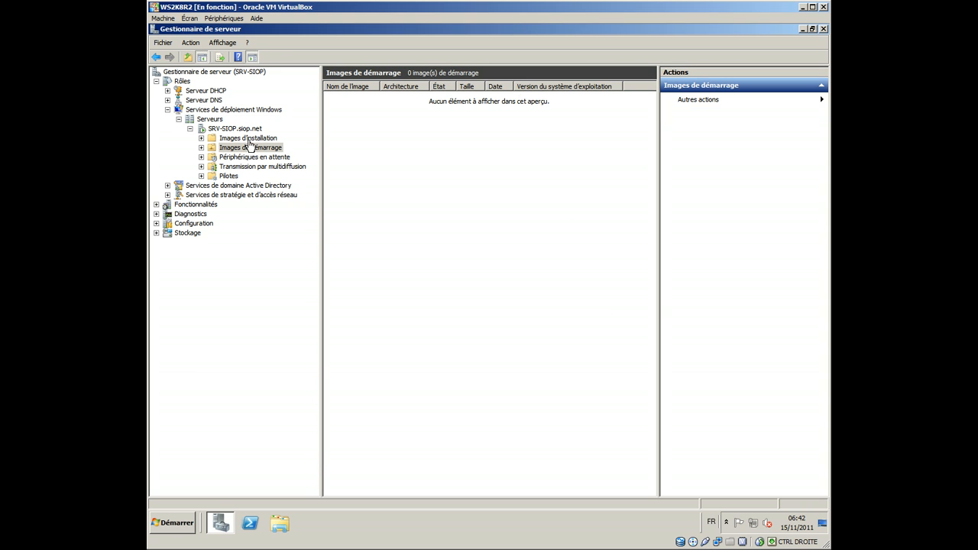
Step: Start adding a boot image to the server, using boot.wim from the sources folder on CD drive D:
{"action": "right_click", "coordinate": [251, 149]}
{"action": "left_click", "coordinate": [265, 155]}
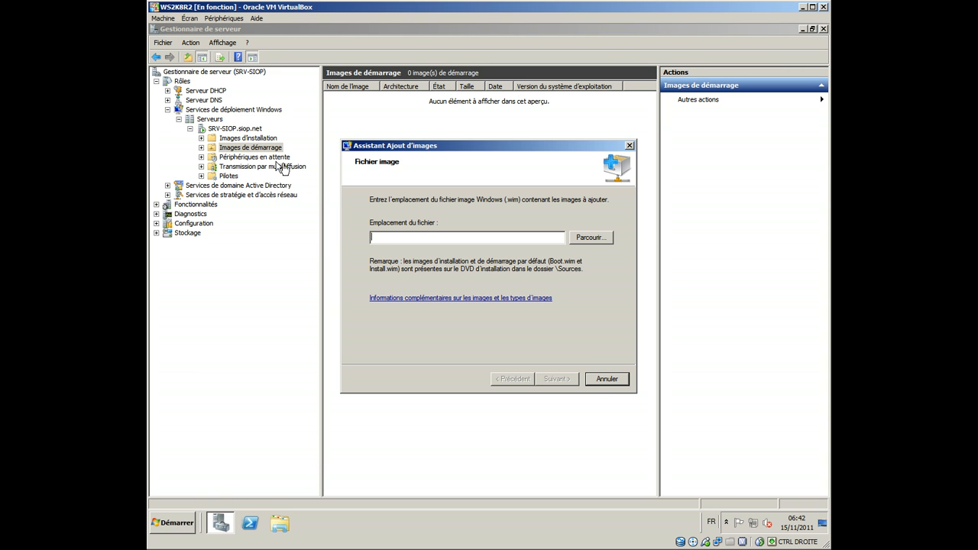
{"action": "left_click", "coordinate": [591, 241]}
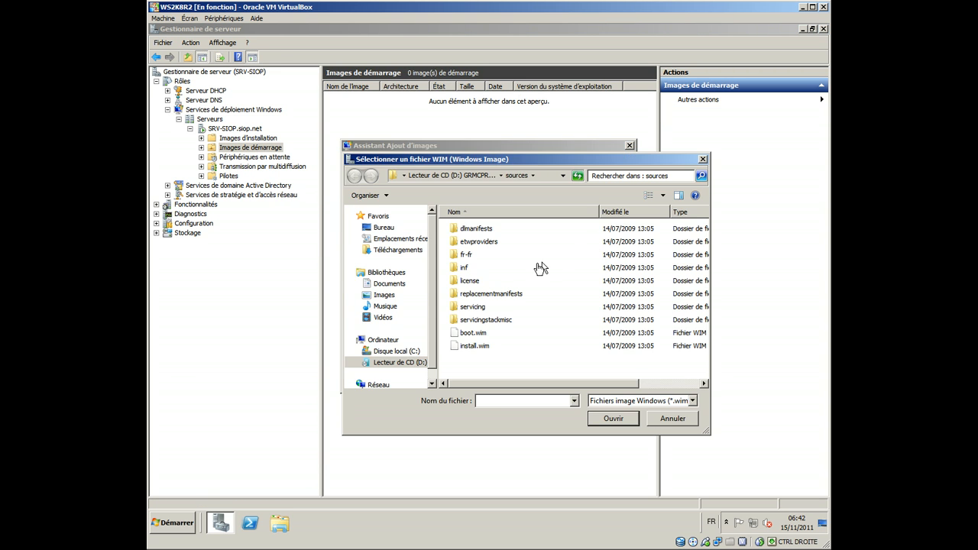
{"action": "left_click", "coordinate": [474, 337]}
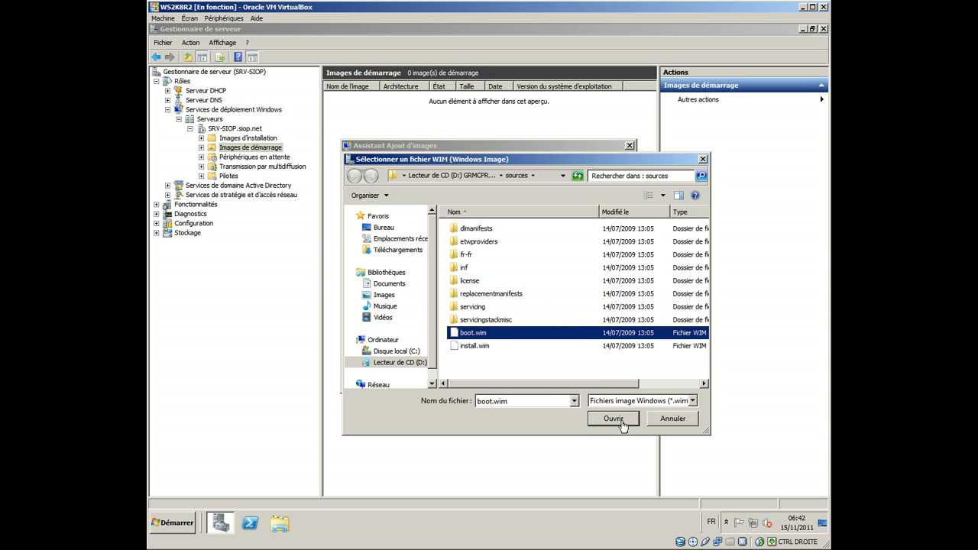
{"action": "left_click", "coordinate": [613, 418]}
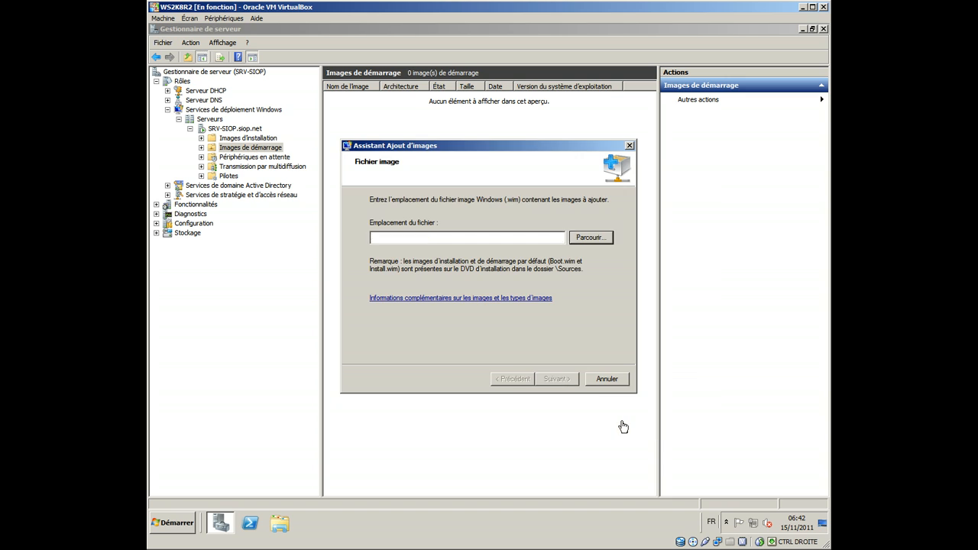
{"action": "left_click", "coordinate": [573, 383]}
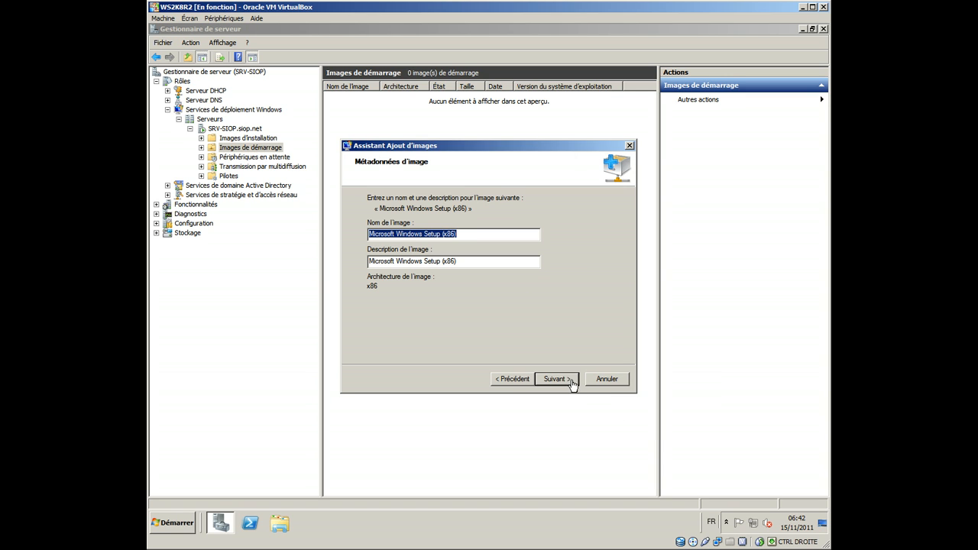
Step: Name the boot image BootDeploy with the description BootDEPLOY, and add it to the server
{"action": "type", "text": "BootDeploy"}
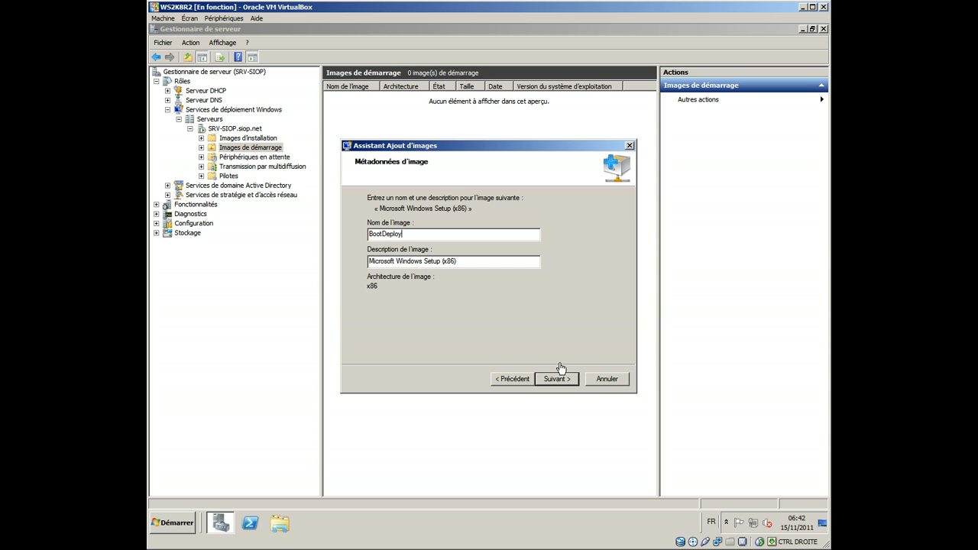
{"action": "key", "text": "Tab"}
{"action": "type", "text": "Bo"}
{"action": "type", "text": "PLOY"}
{"action": "left_click", "coordinate": [559, 369]}
{"action": "left_click", "coordinate": [559, 369]}
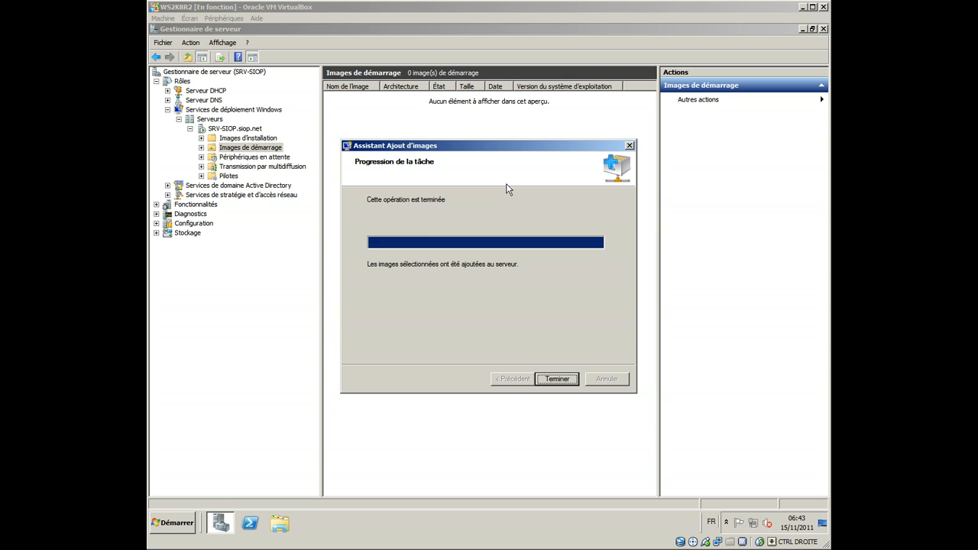
{"action": "left_click", "coordinate": [557, 379]}
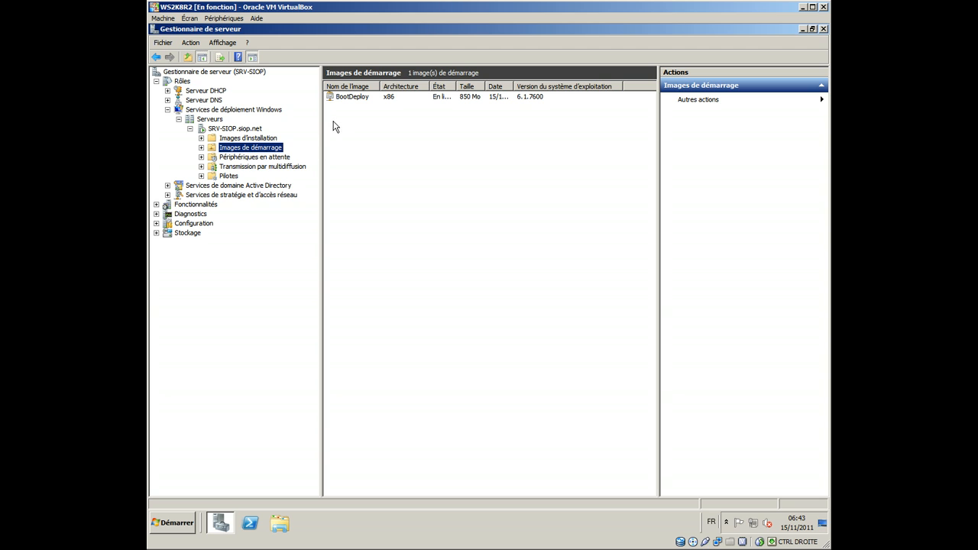
Step: Start a capture image based on the BootDeploy boot image, with BootCapture as both its name and description
{"action": "right_click", "coordinate": [355, 99]}
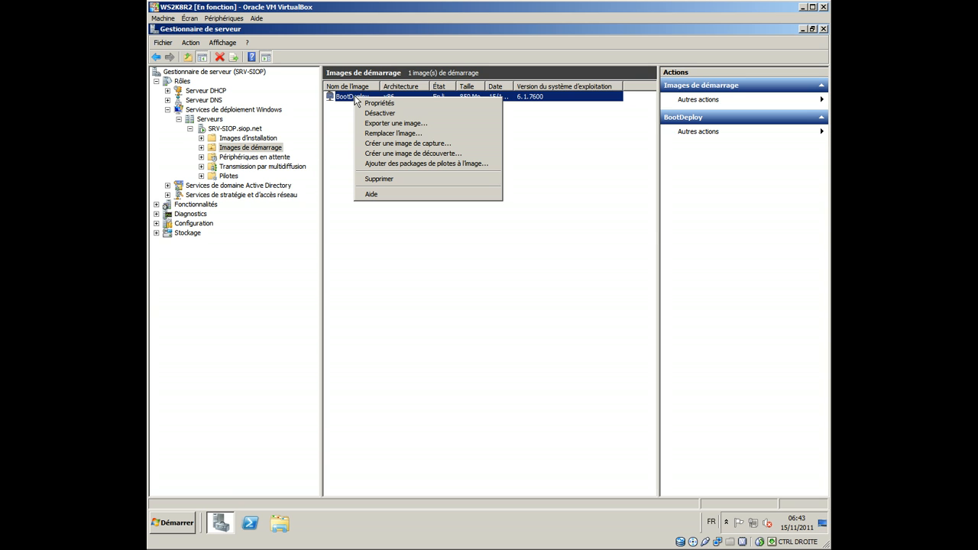
{"action": "left_click", "coordinate": [485, 143]}
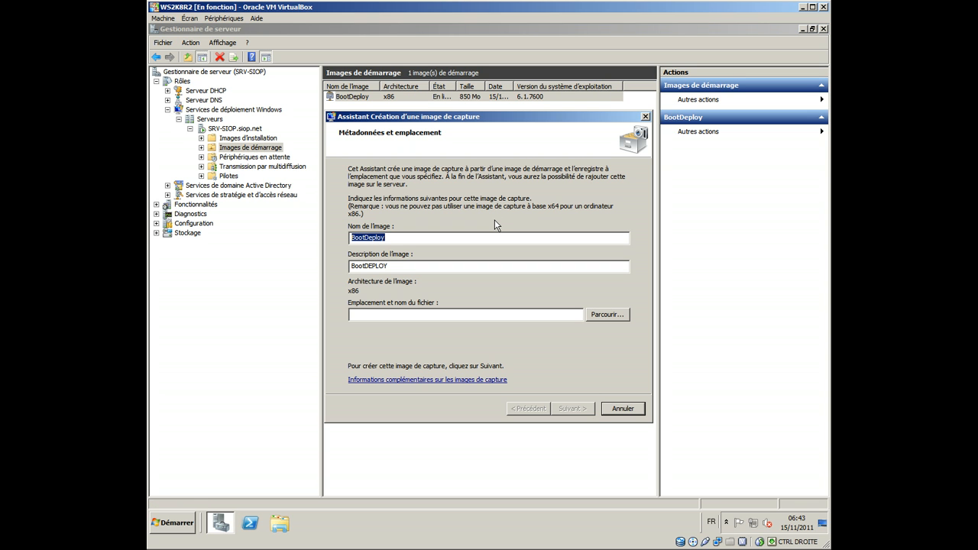
{"action": "type", "text": "BootCapture"}
{"action": "key", "text": "Tab"}
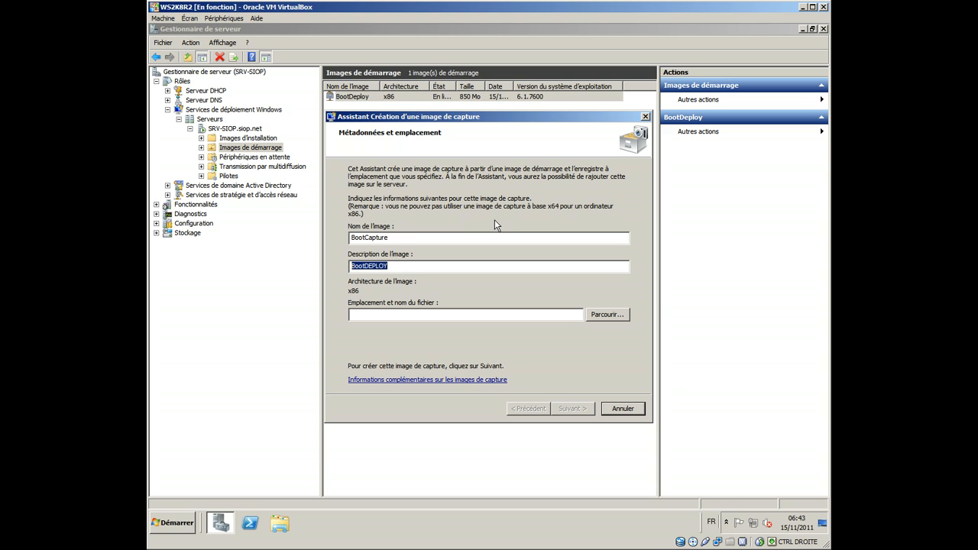
{"action": "key", "text": "shift+Tab"}
{"action": "key", "text": "ctrl+c"}
{"action": "left_click", "coordinate": [434, 265]}
{"action": "key", "text": "ctrl+a"}
{"action": "key", "text": "ctrl+v"}
Step: Set the capture image file to capture.WIM in C:\RemoteInstall\Images and create the image
{"action": "left_click", "coordinate": [606, 317]}
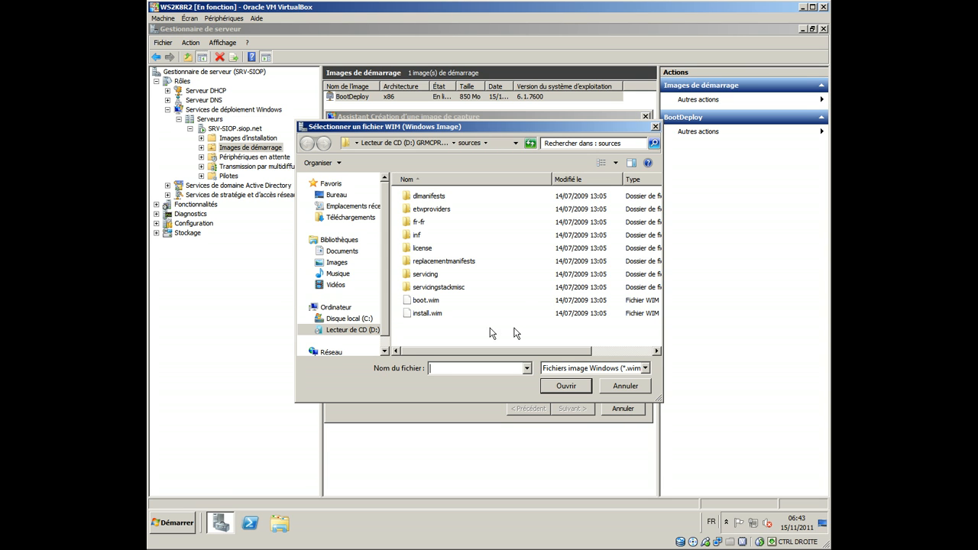
{"action": "left_click", "coordinate": [349, 319]}
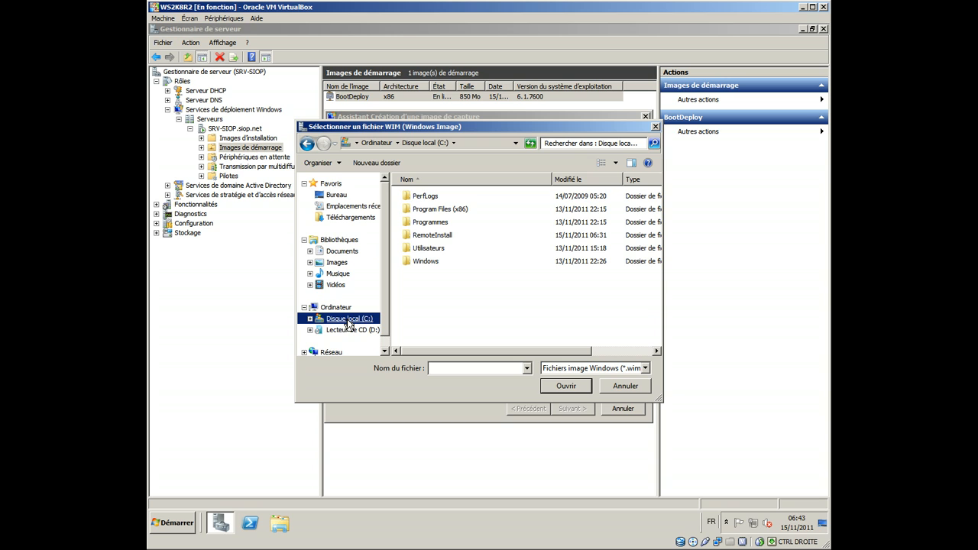
{"action": "double_click", "coordinate": [440, 237]}
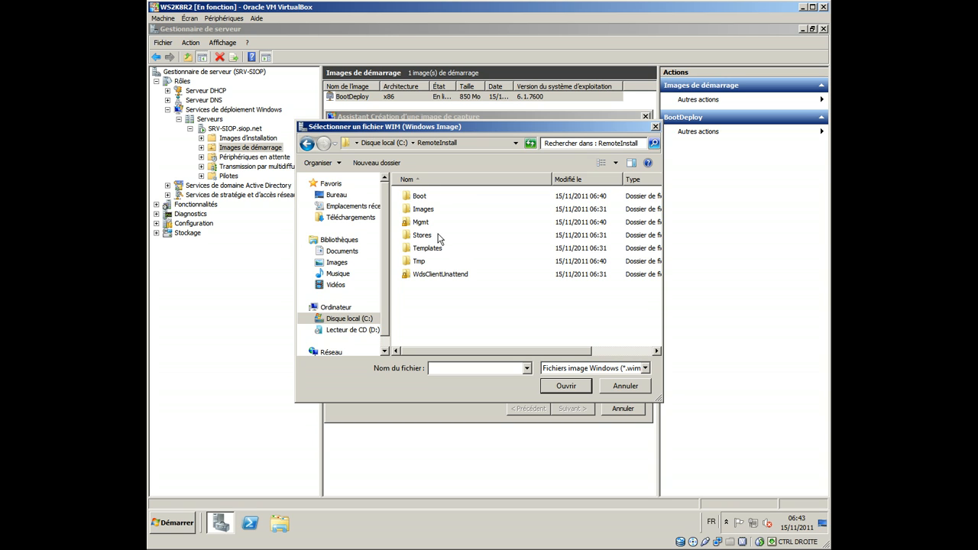
{"action": "double_click", "coordinate": [432, 210]}
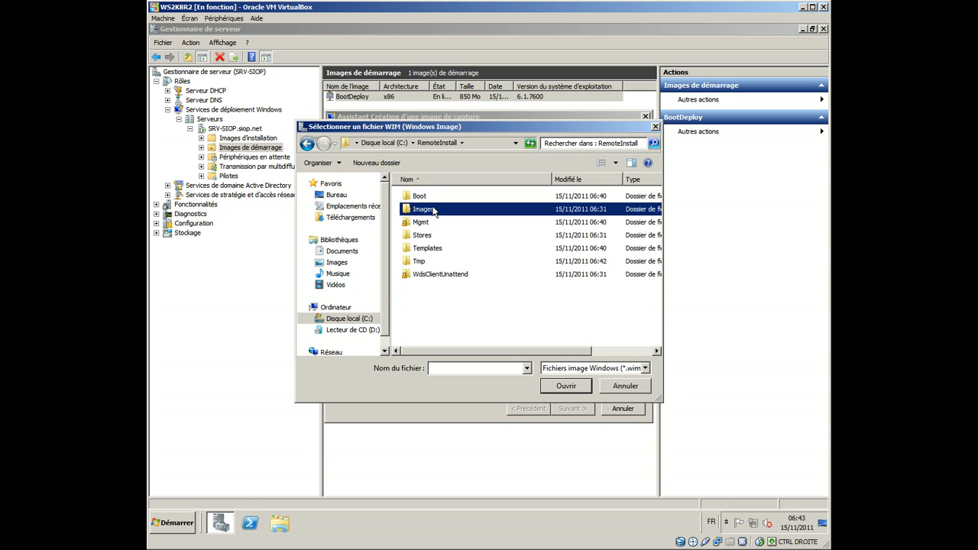
{"action": "left_click", "coordinate": [475, 368]}
{"action": "type", "text": "capture"}
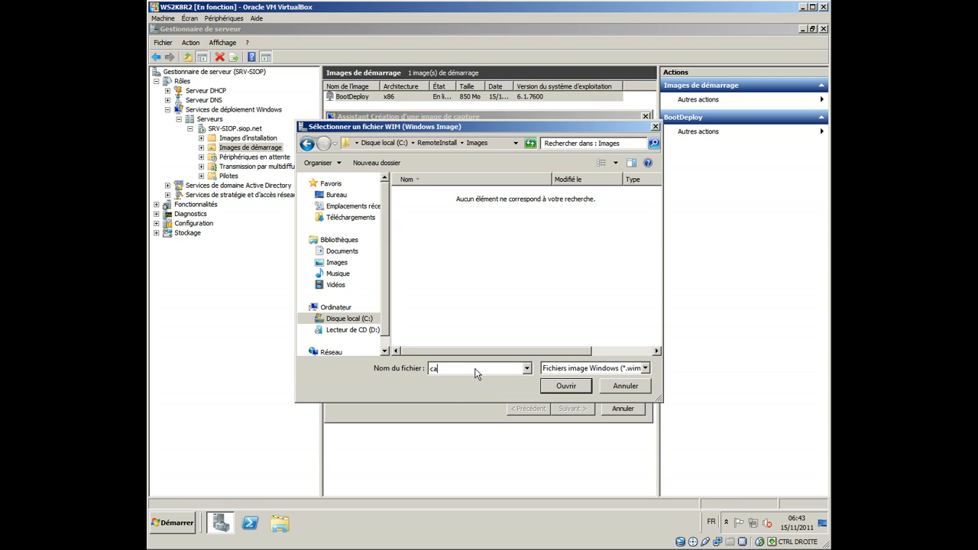
{"action": "left_click", "coordinate": [566, 387]}
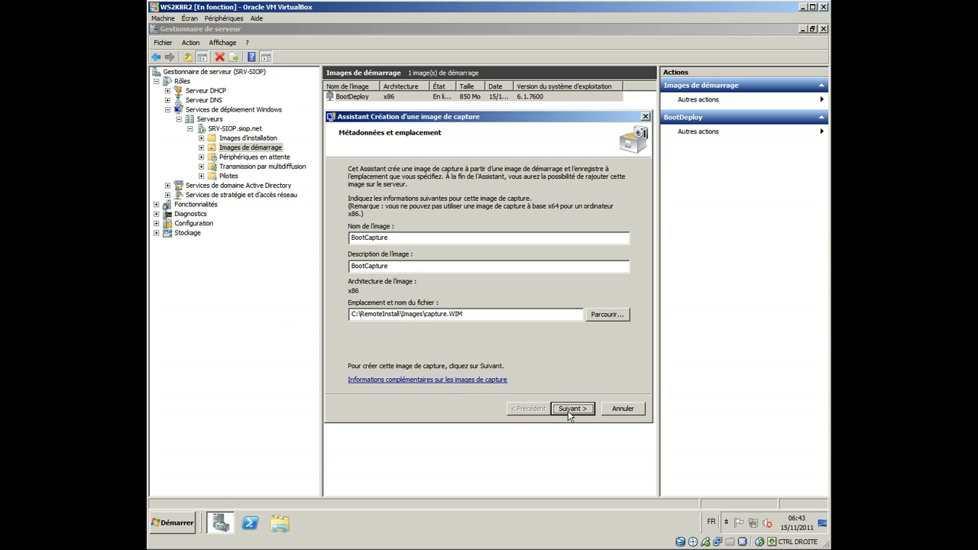
{"action": "left_click", "coordinate": [570, 411]}
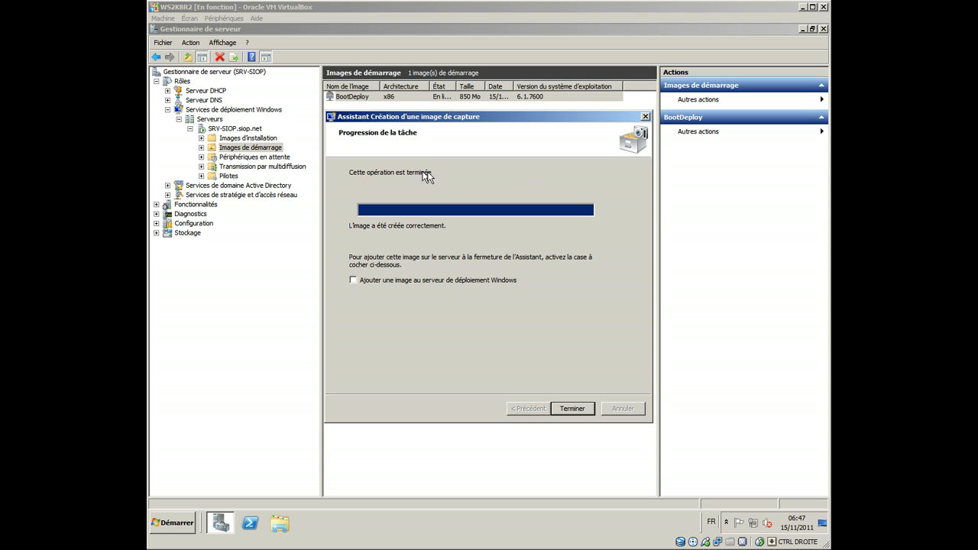
Step: Add the new capture image to the Windows deployment server as a boot image, keeping the BootCapture name and description
{"action": "left_click", "coordinate": [485, 281]}
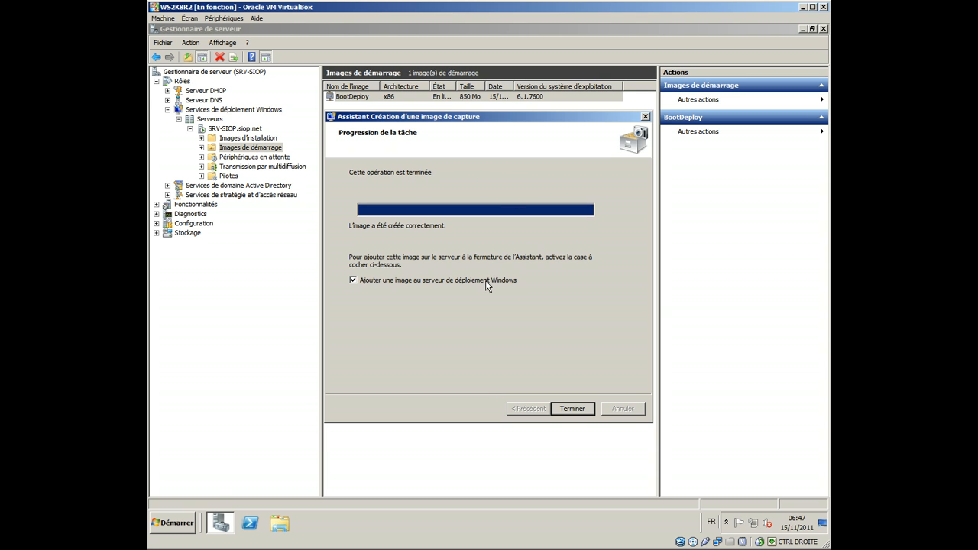
{"action": "left_click", "coordinate": [580, 411]}
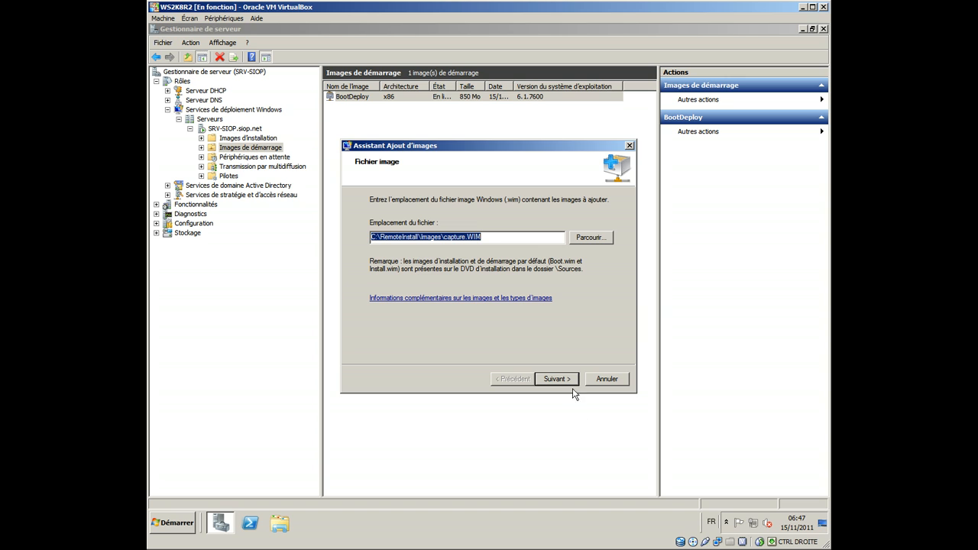
{"action": "left_click", "coordinate": [572, 381]}
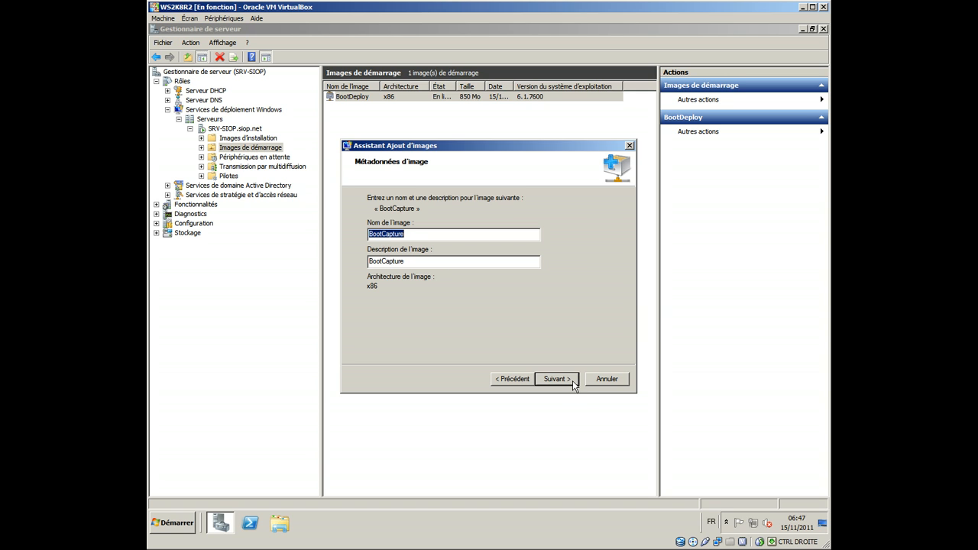
{"action": "left_click", "coordinate": [572, 382]}
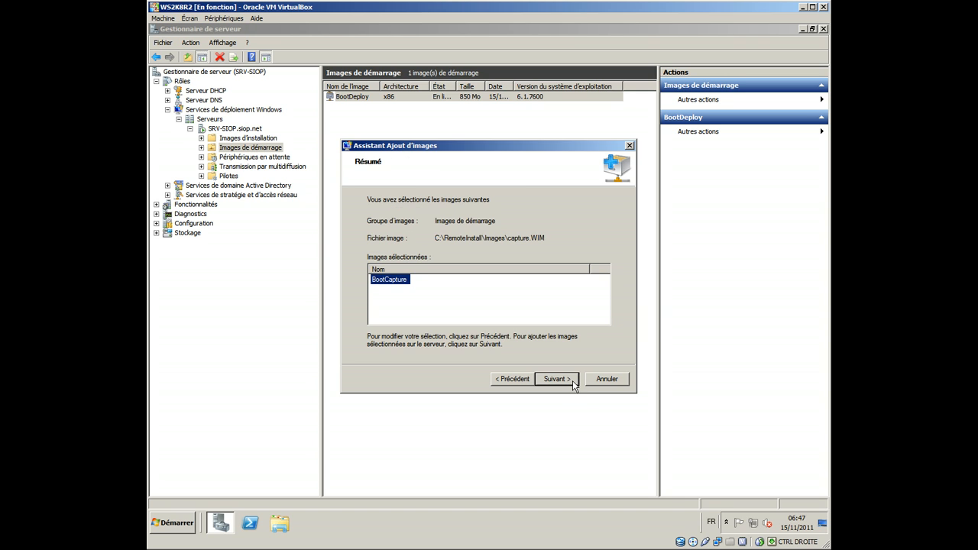
{"action": "left_click", "coordinate": [572, 382]}
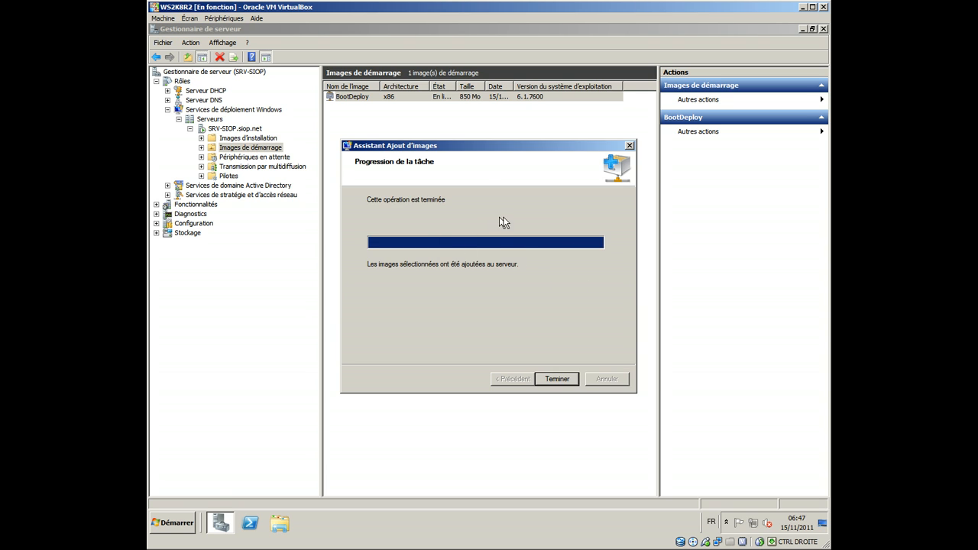
{"action": "left_click", "coordinate": [549, 385]}
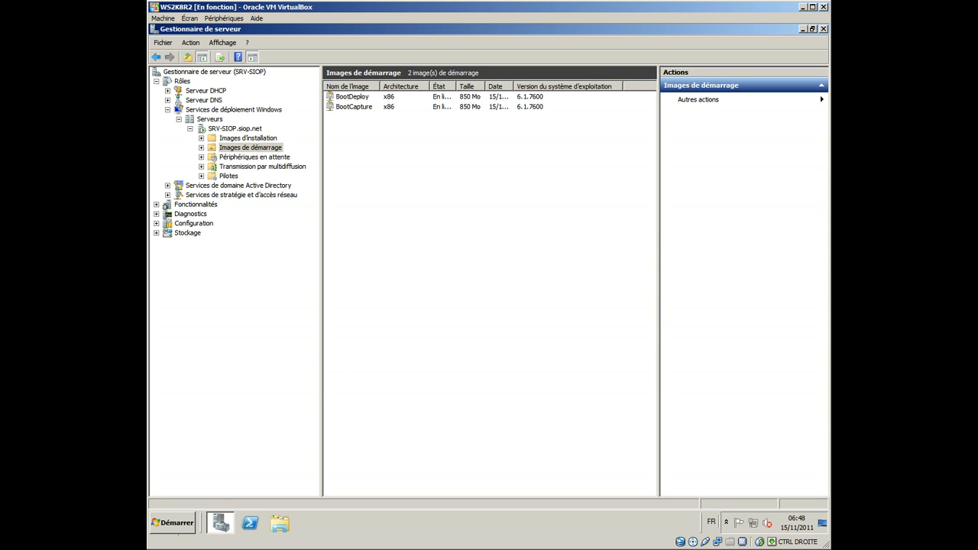
Step: Switch to the Client1 virtual machine and dismiss the Windows activation reminder
{"action": "left_click", "coordinate": [218, 538]}
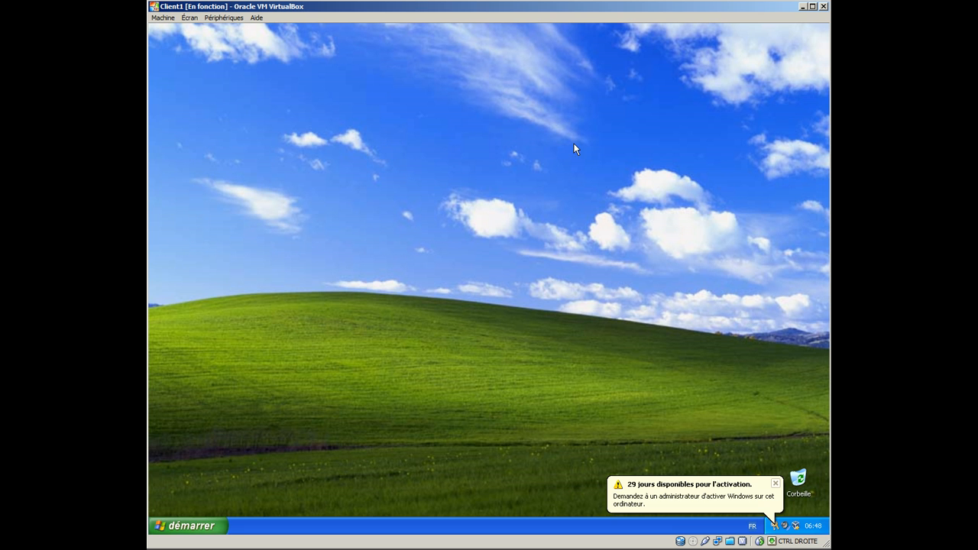
{"action": "left_click", "coordinate": [775, 483]}
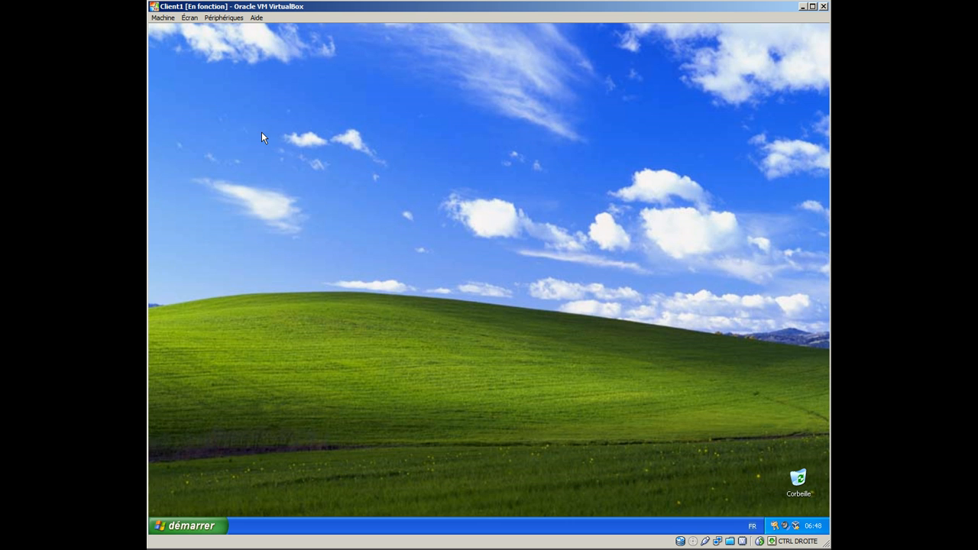
{"action": "left_click", "coordinate": [211, 527]}
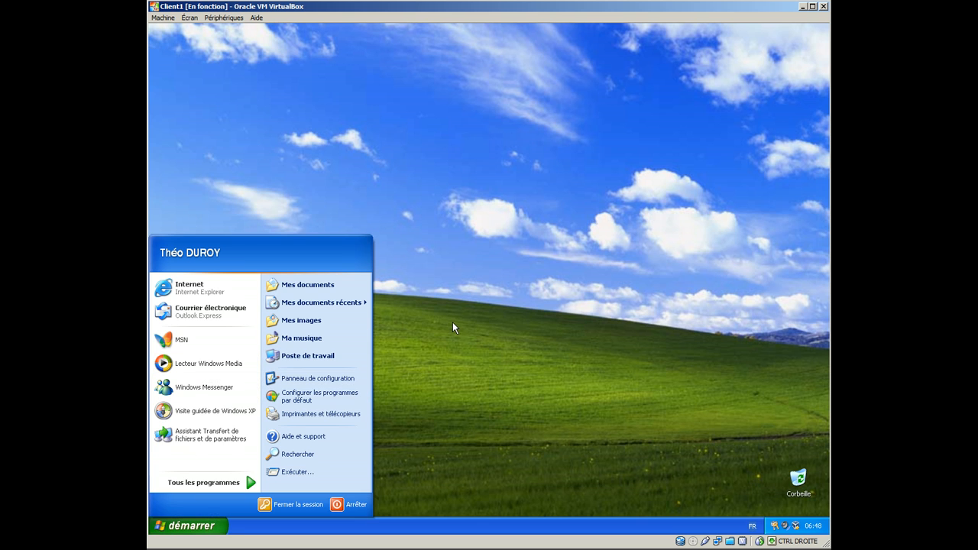
{"action": "left_click", "coordinate": [428, 374]}
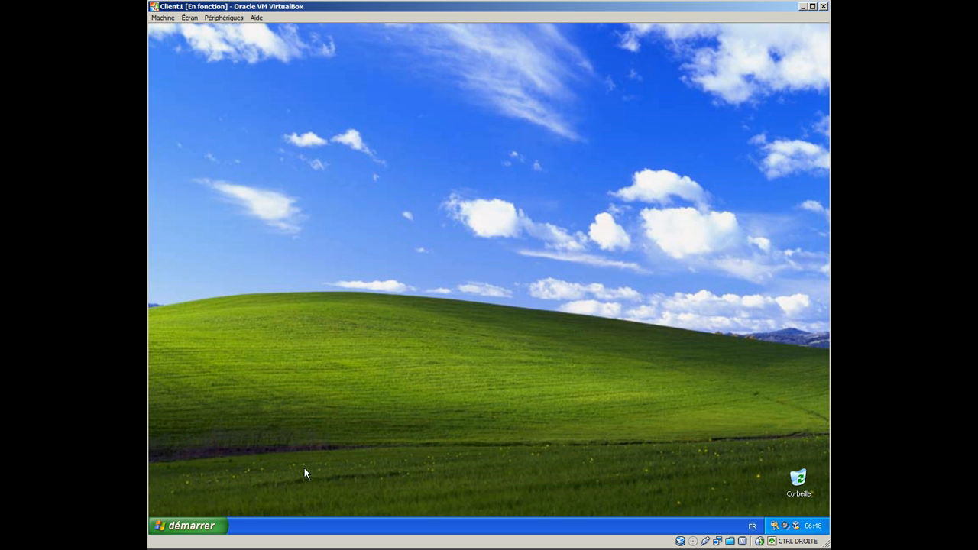
Step: Run the vlc-1.1.11-win32 installer from the PartageAdmin network drive (E:) on the client
{"action": "left_click", "coordinate": [218, 527]}
{"action": "left_click", "coordinate": [310, 356]}
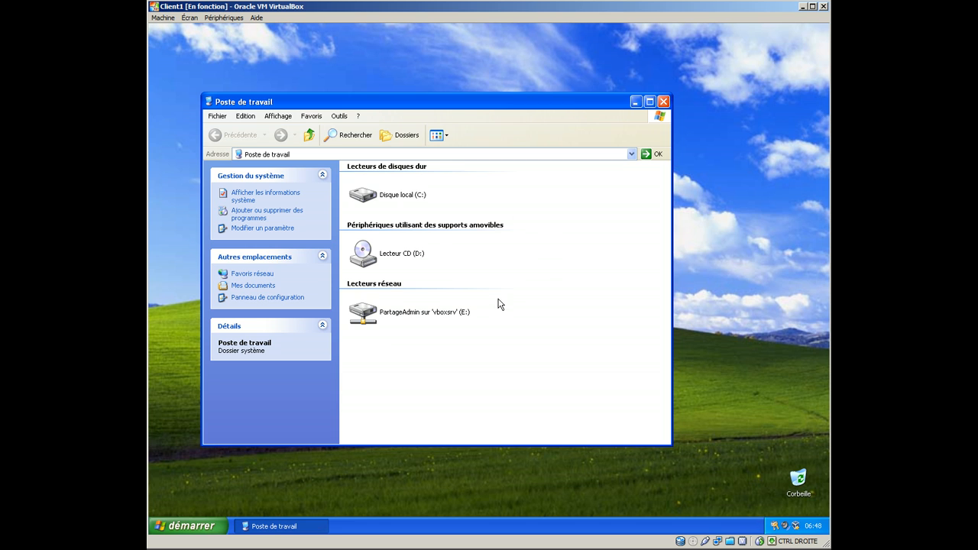
{"action": "double_click", "coordinate": [457, 313]}
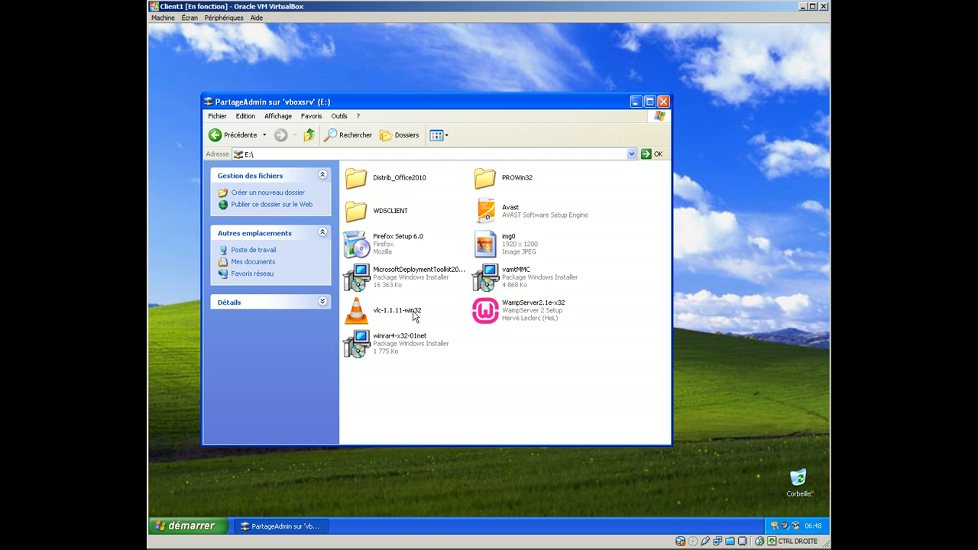
{"action": "double_click", "coordinate": [412, 311]}
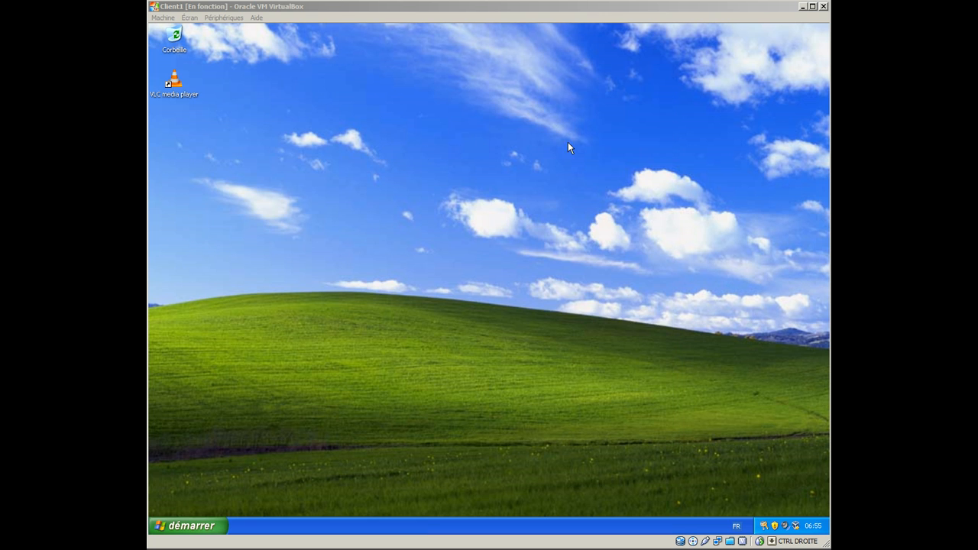
{"action": "left_click", "coordinate": [339, 146]}
{"action": "left_click", "coordinate": [170, 88]}
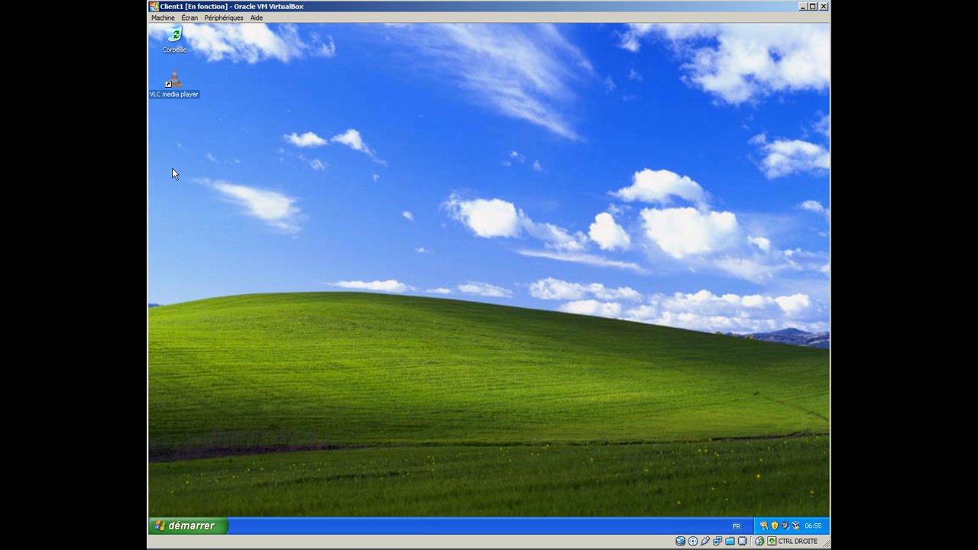
{"action": "left_click", "coordinate": [191, 163]}
Step: Open the DEPLOY cabinet in the SUPPORT\TOOLS folder of the GRTMPFPP_FR (D:) disc
{"action": "left_click", "coordinate": [213, 527]}
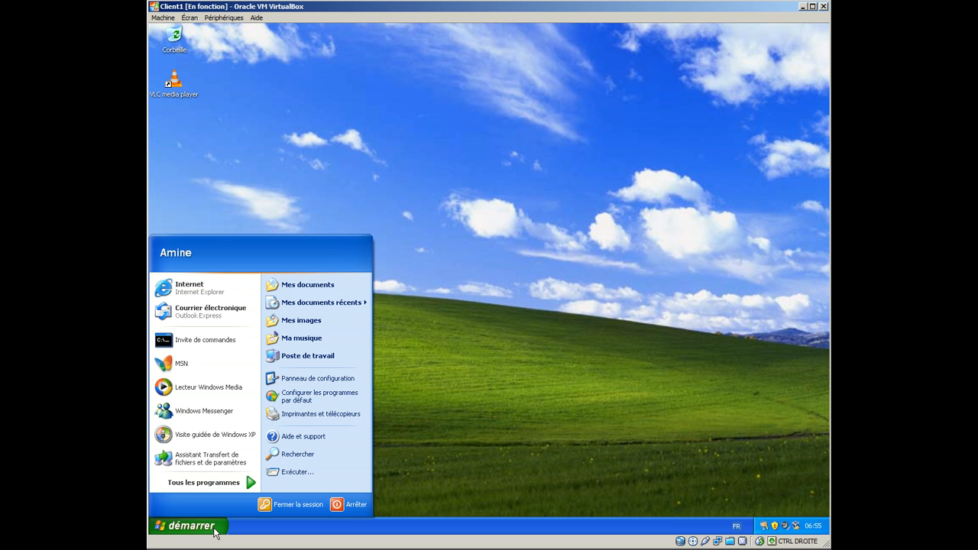
{"action": "left_click", "coordinate": [310, 356]}
{"action": "right_click", "coordinate": [377, 238]}
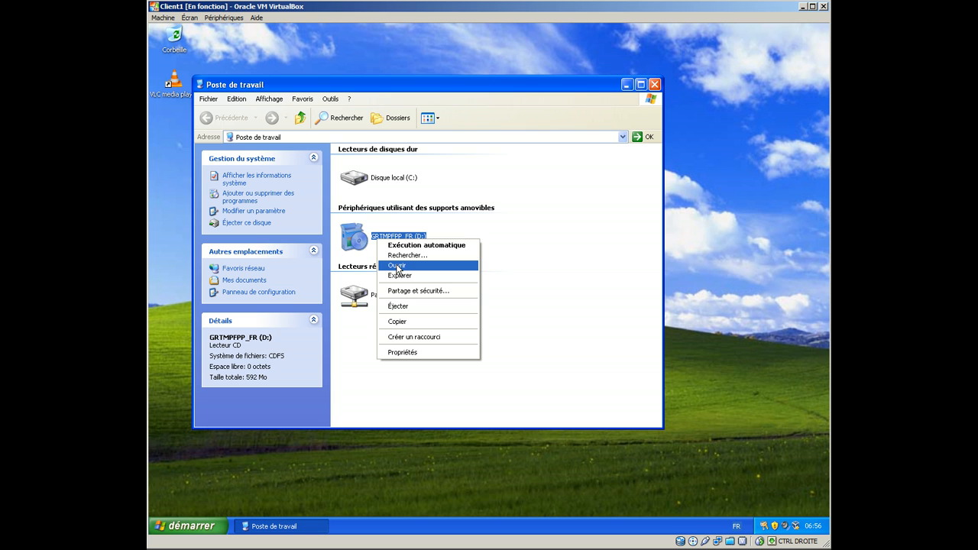
{"action": "left_click", "coordinate": [397, 269]}
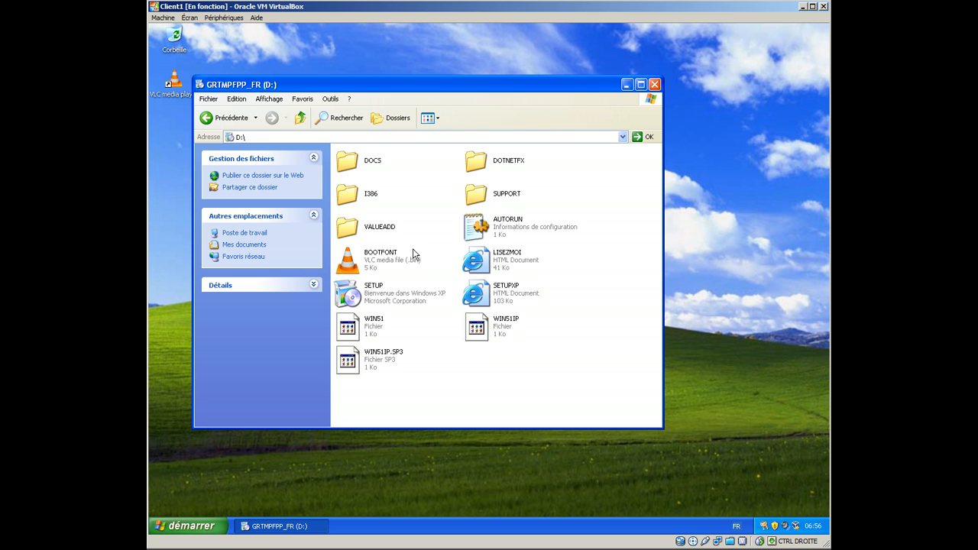
{"action": "double_click", "coordinate": [474, 197]}
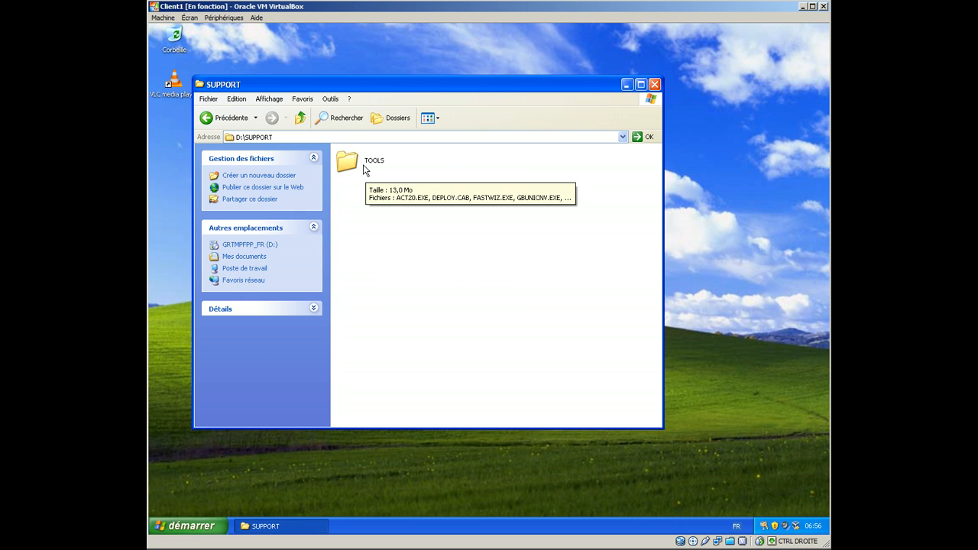
{"action": "left_click", "coordinate": [361, 160]}
{"action": "double_click", "coordinate": [361, 160]}
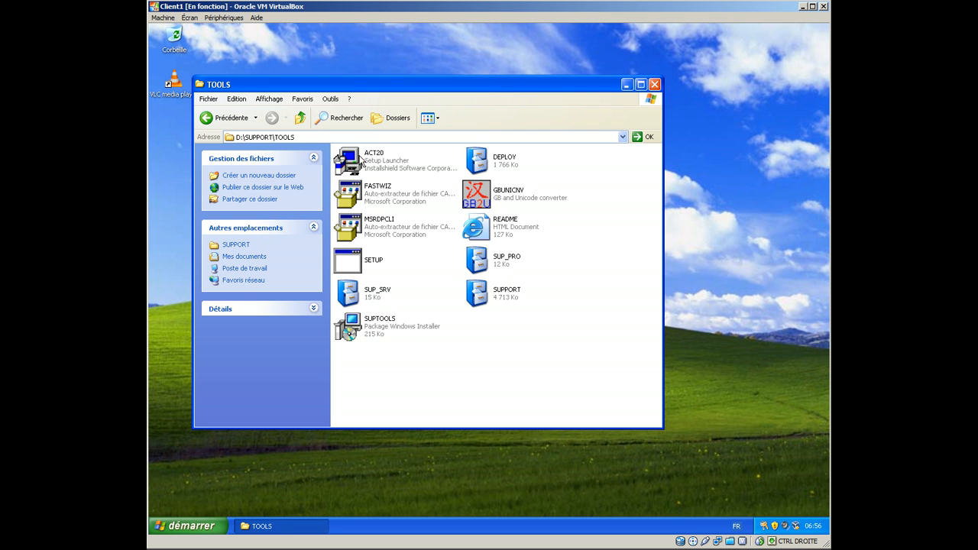
{"action": "left_click", "coordinate": [475, 166]}
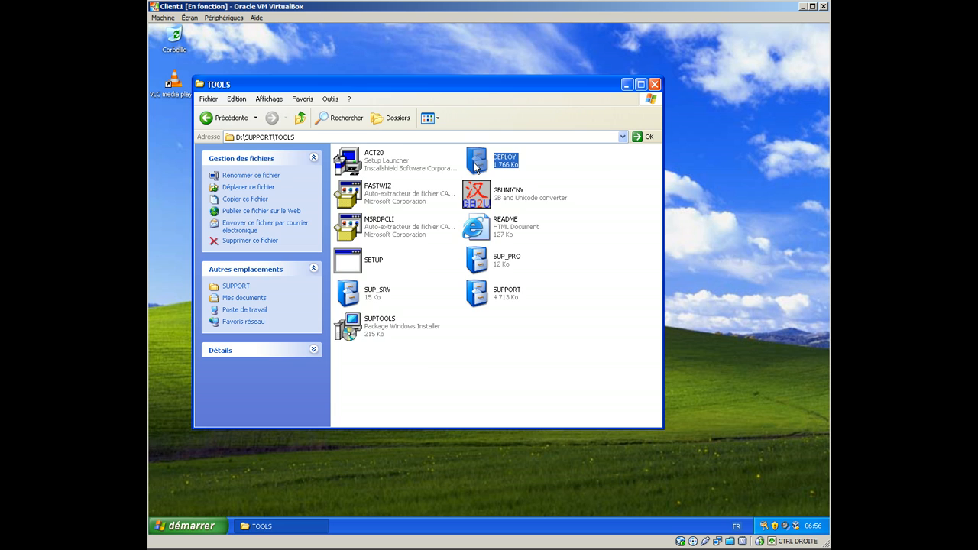
{"action": "double_click", "coordinate": [475, 167]}
Step: Choose to extract all files of the DEPLOY cabinet, creating a sysprep folder in C:\WINDOWS\system32 for them
{"action": "left_click_drag", "start_coordinate": [356, 240], "coordinate": [603, 157]}
{"action": "right_click", "coordinate": [560, 164]}
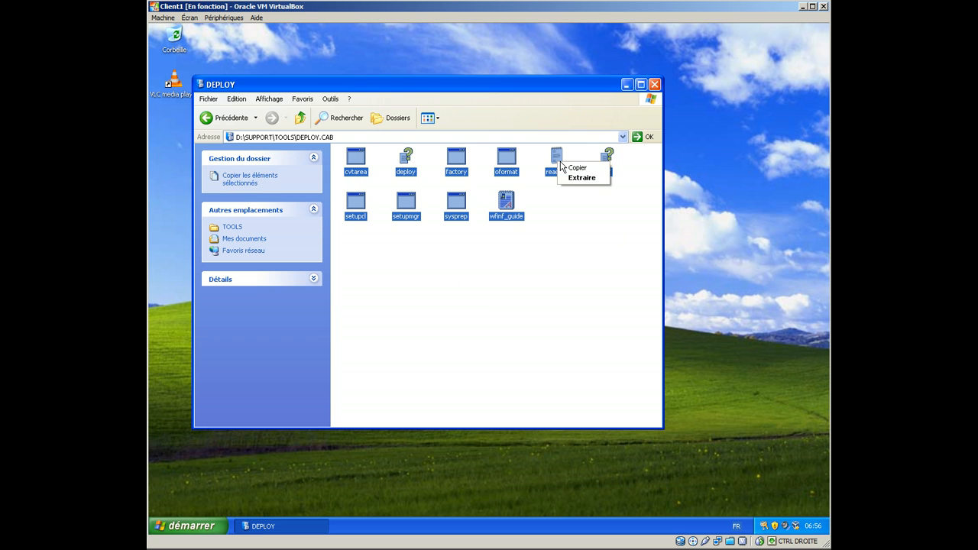
{"action": "left_click", "coordinate": [567, 177]}
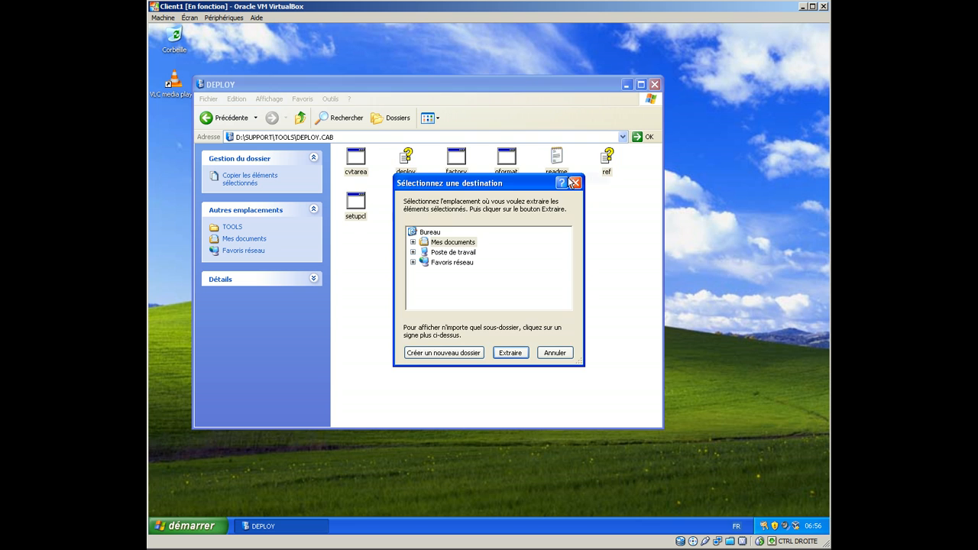
{"action": "left_click", "coordinate": [413, 252]}
{"action": "left_click", "coordinate": [456, 263]}
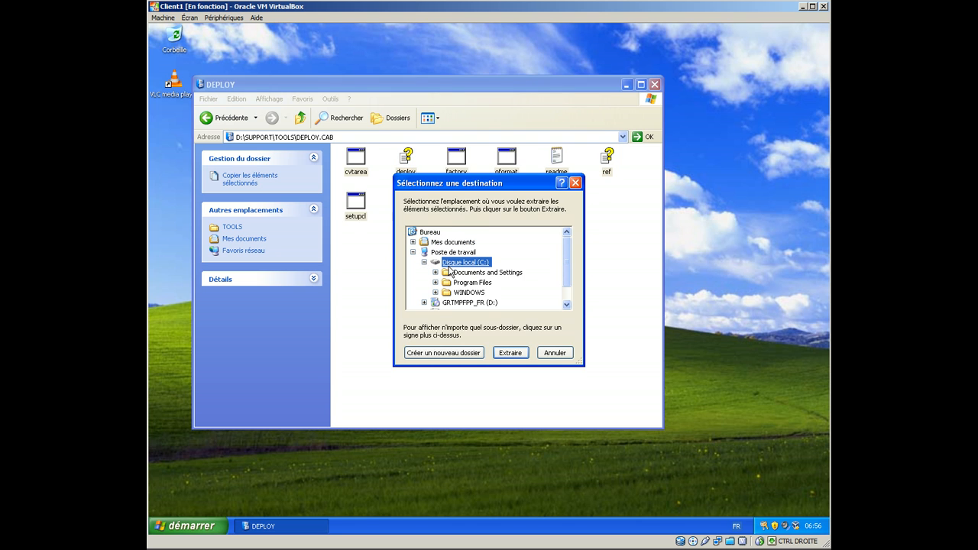
{"action": "left_click", "coordinate": [469, 293]}
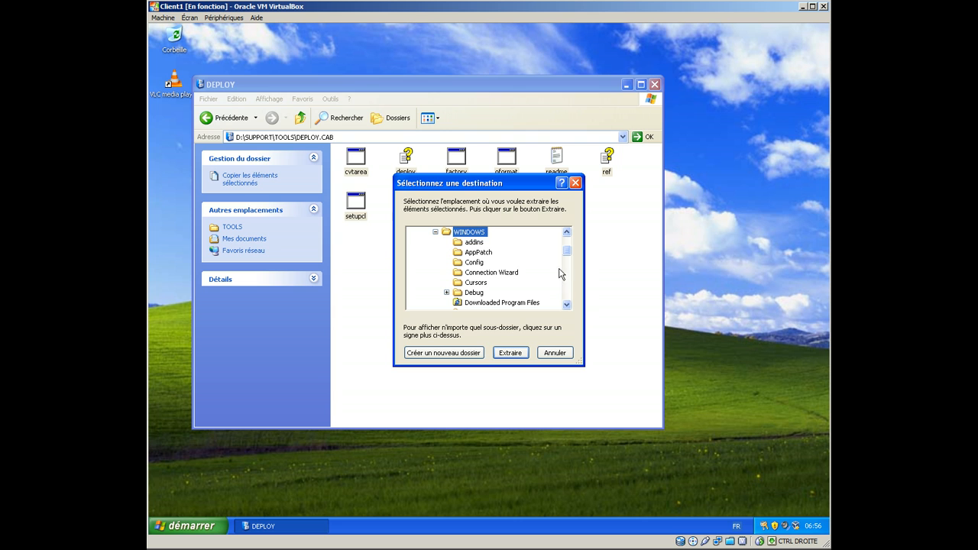
{"action": "left_click_drag", "start_coordinate": [566, 304], "coordinate": [566, 309]}
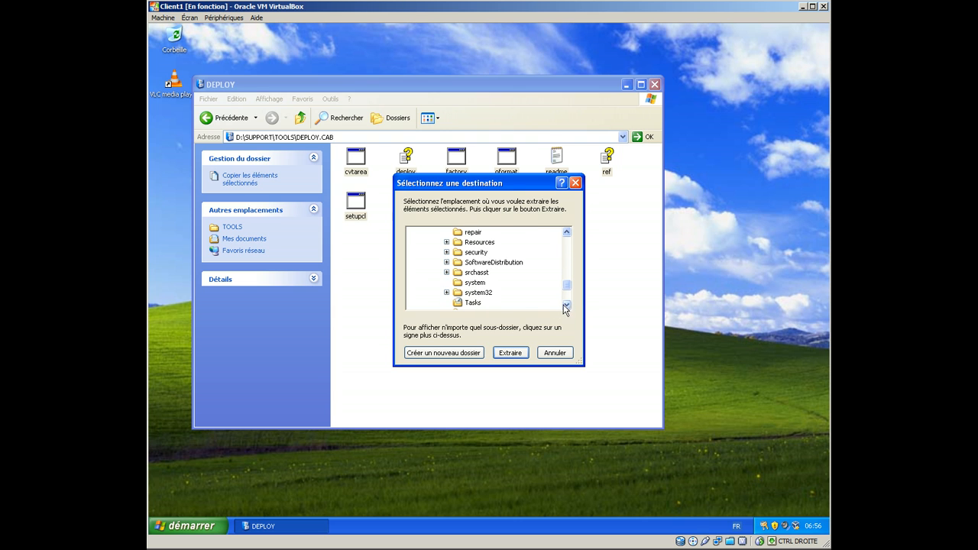
{"action": "left_click", "coordinate": [481, 298]}
{"action": "left_click", "coordinate": [474, 352]}
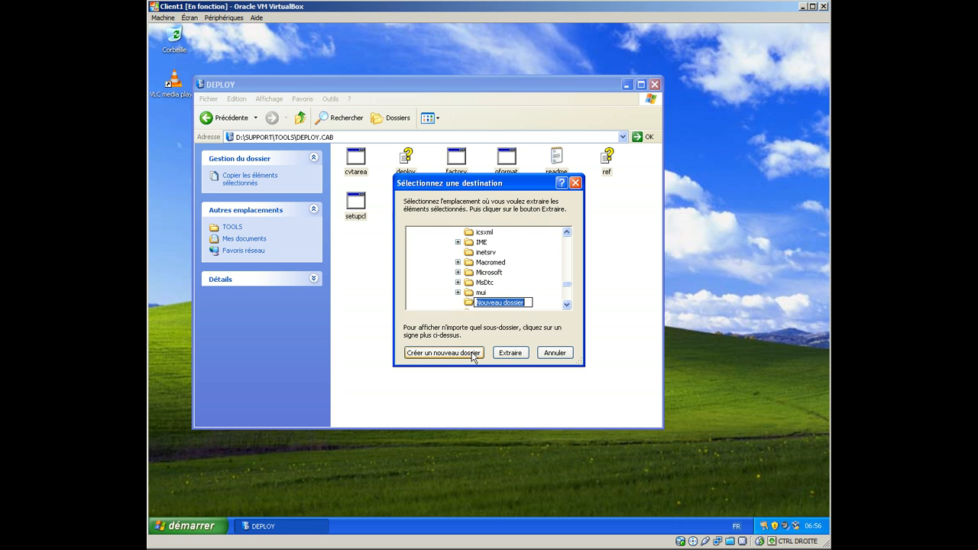
{"action": "type", "text": "s"}
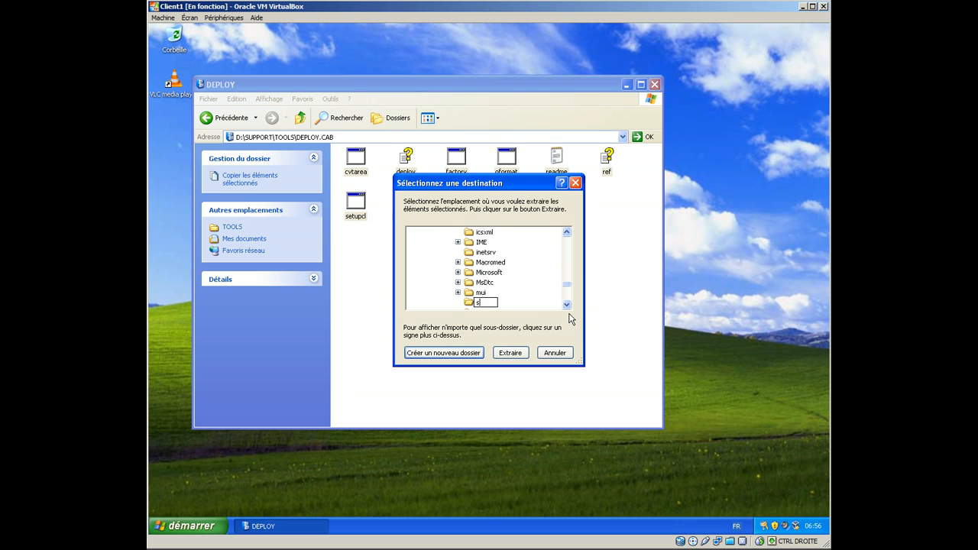
{"action": "type", "text": "ysprep"}
{"action": "left_click", "coordinate": [468, 352]}
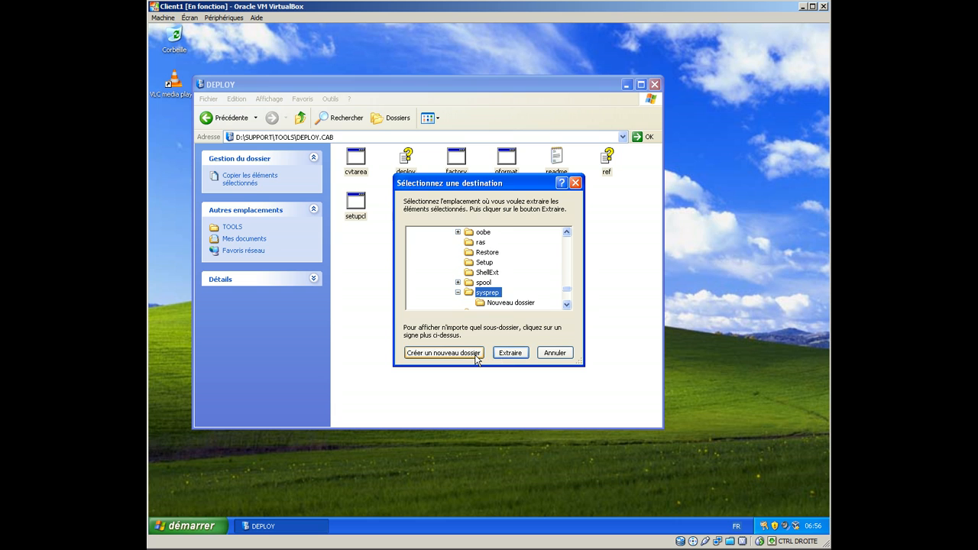
{"action": "left_click", "coordinate": [570, 304]}
{"action": "left_click", "coordinate": [569, 305]}
{"action": "left_click", "coordinate": [527, 284]}
{"action": "key", "text": "Delete"}
Step: Extract the selected files into the sysprep folder and close the DEPLOY window
{"action": "left_click", "coordinate": [529, 298]}
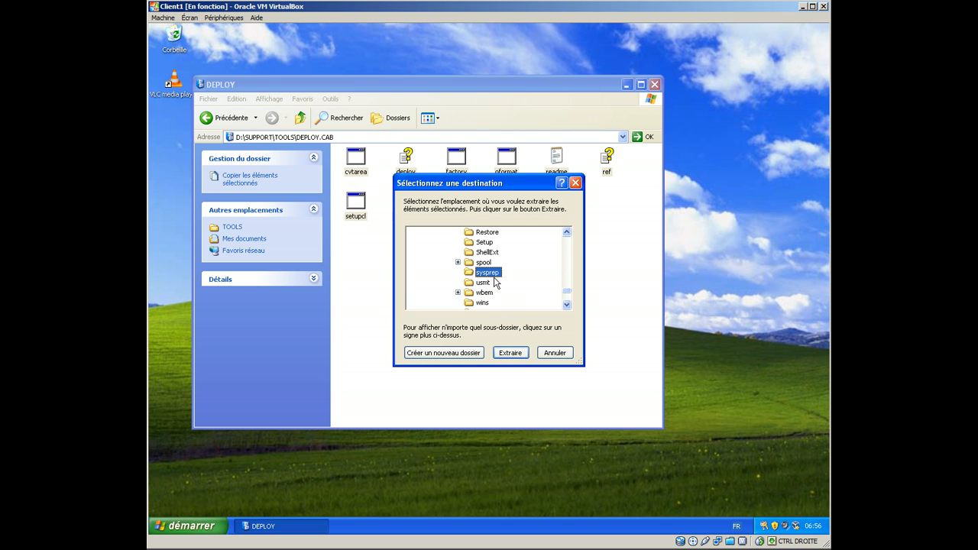
{"action": "left_click", "coordinate": [511, 352]}
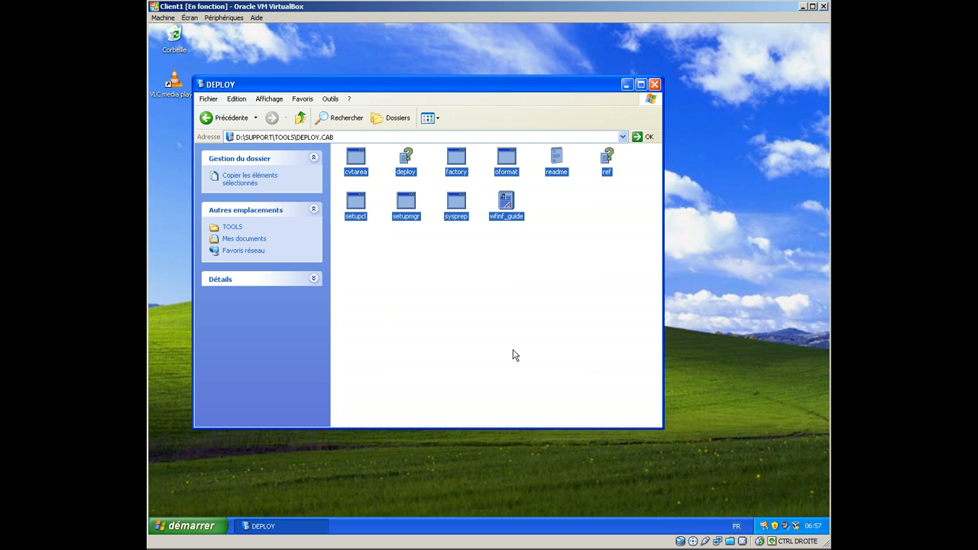
{"action": "left_click", "coordinate": [654, 84]}
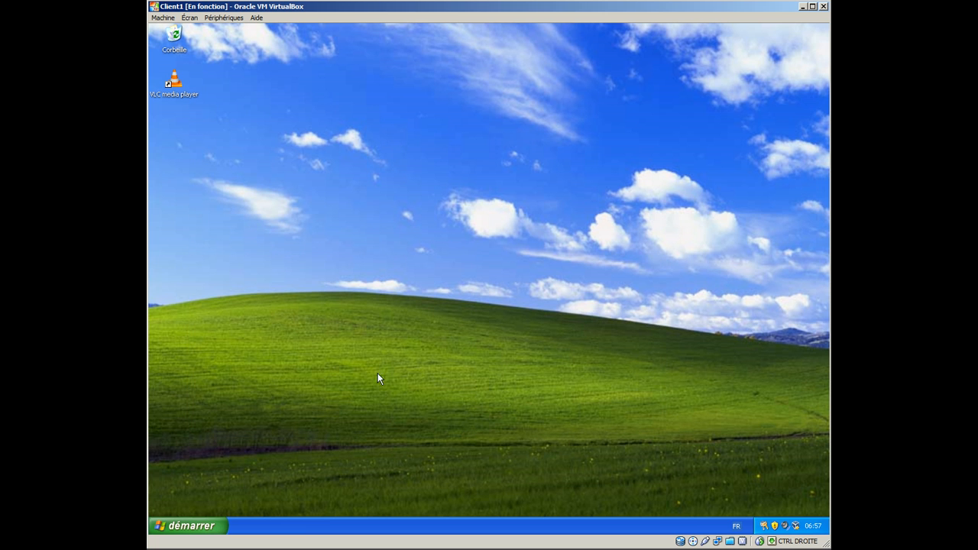
Step: Open the C:\WINDOWS\system32\sysprep folder, showing the hidden contents of the system folders on the way
{"action": "left_click", "coordinate": [213, 524]}
{"action": "left_click", "coordinate": [307, 355]}
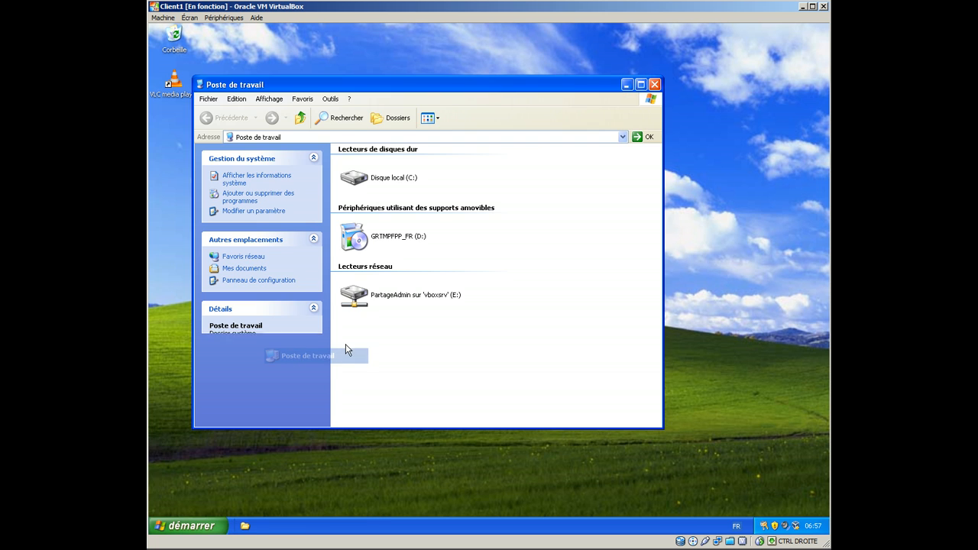
{"action": "double_click", "coordinate": [389, 174]}
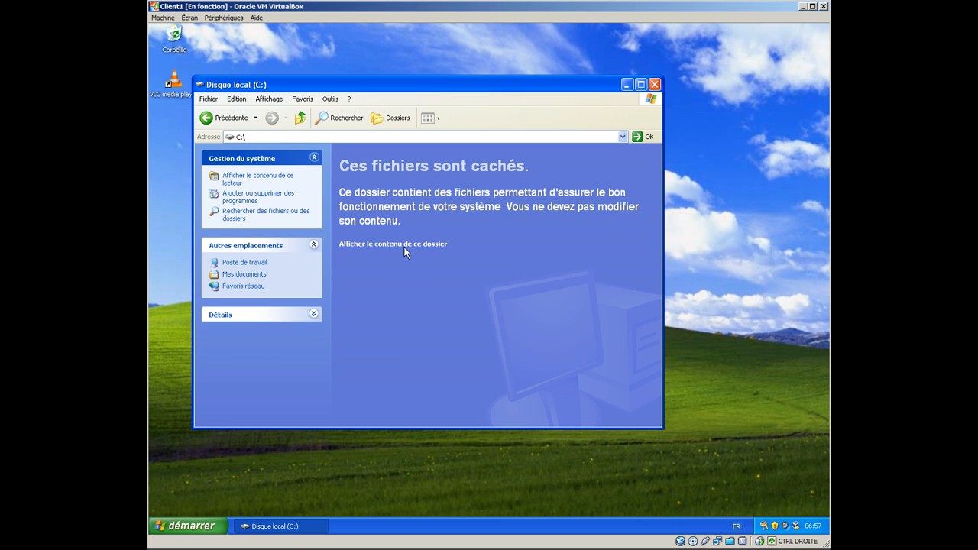
{"action": "left_click", "coordinate": [404, 246]}
{"action": "double_click", "coordinate": [382, 193]}
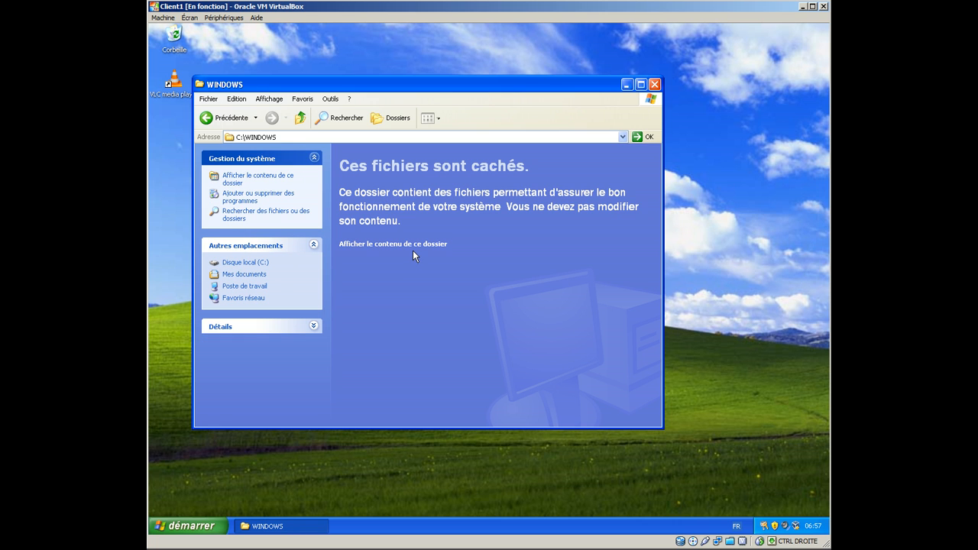
{"action": "left_click", "coordinate": [415, 244]}
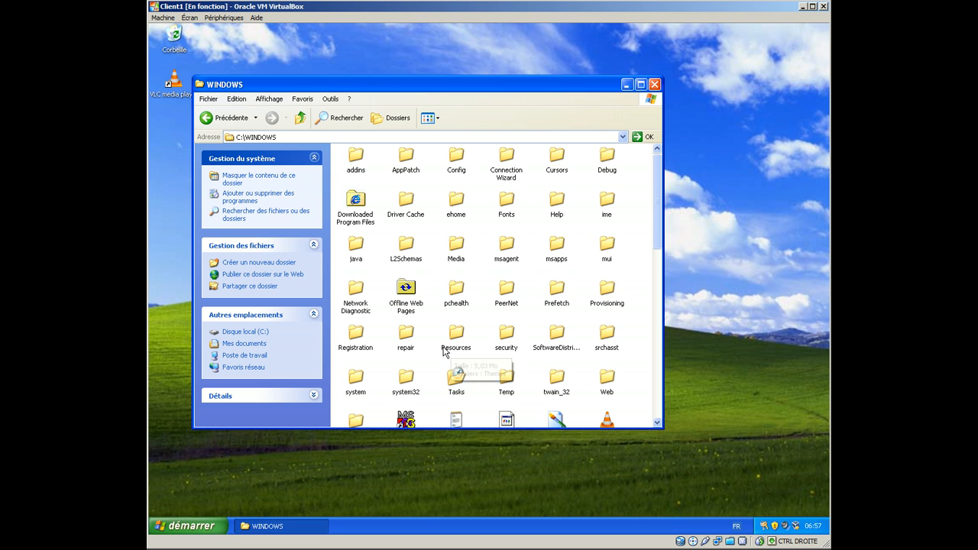
{"action": "double_click", "coordinate": [406, 378]}
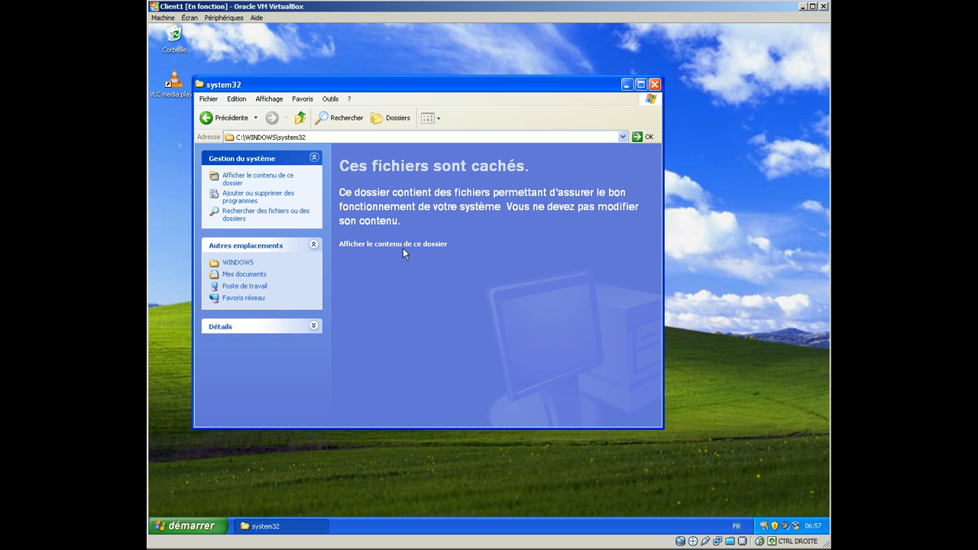
{"action": "left_click", "coordinate": [403, 245]}
{"action": "left_click", "coordinate": [416, 252]}
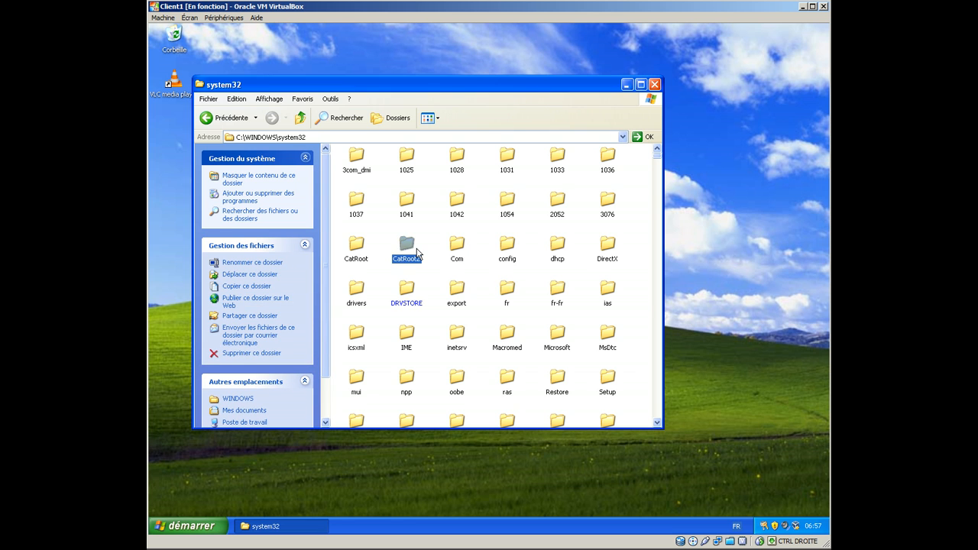
{"action": "type", "text": "sys"}
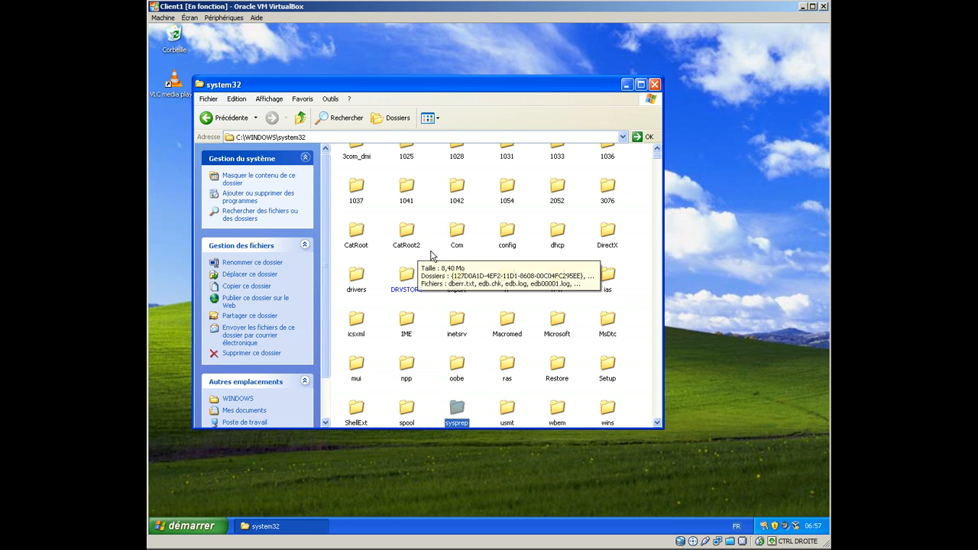
{"action": "double_click", "coordinate": [459, 405]}
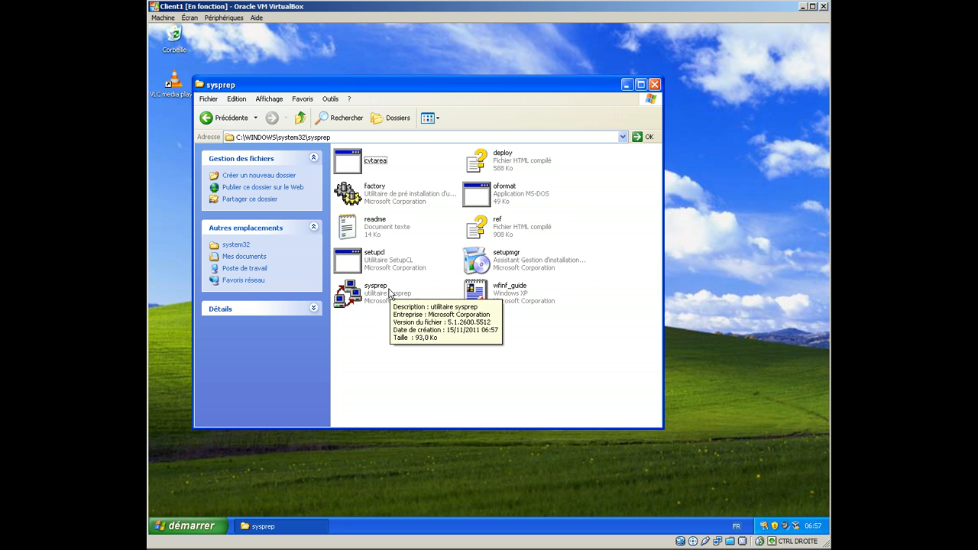
Step: Launch setupmgr from the sysprep folder and choose to create a new answer file
{"action": "left_click", "coordinate": [516, 264]}
{"action": "double_click", "coordinate": [516, 265]}
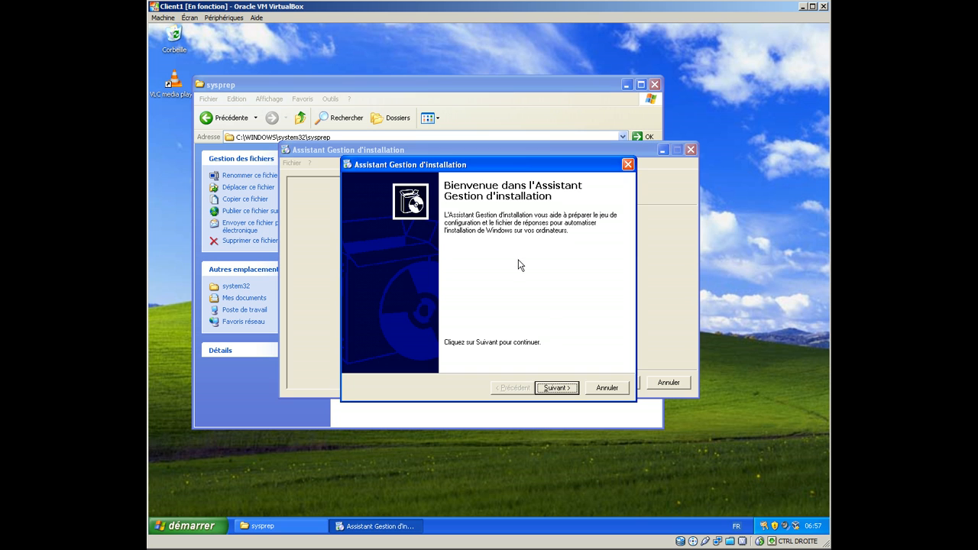
{"action": "left_click", "coordinate": [555, 388]}
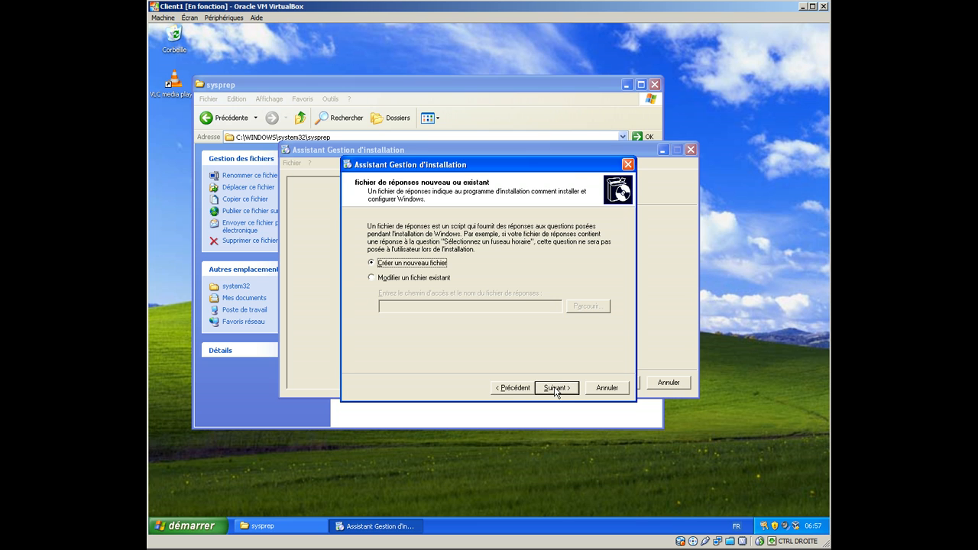
{"action": "left_click", "coordinate": [563, 388]}
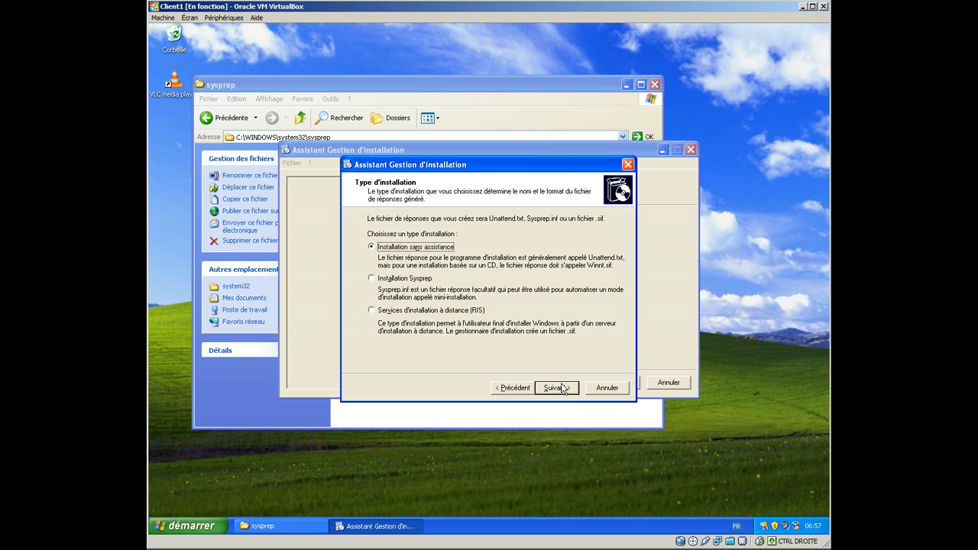
Step: Set the answer file to a Sysprep installation of Windows XP Professionnel, fully automated, and go to the name and organization settings
{"action": "left_click", "coordinate": [408, 281]}
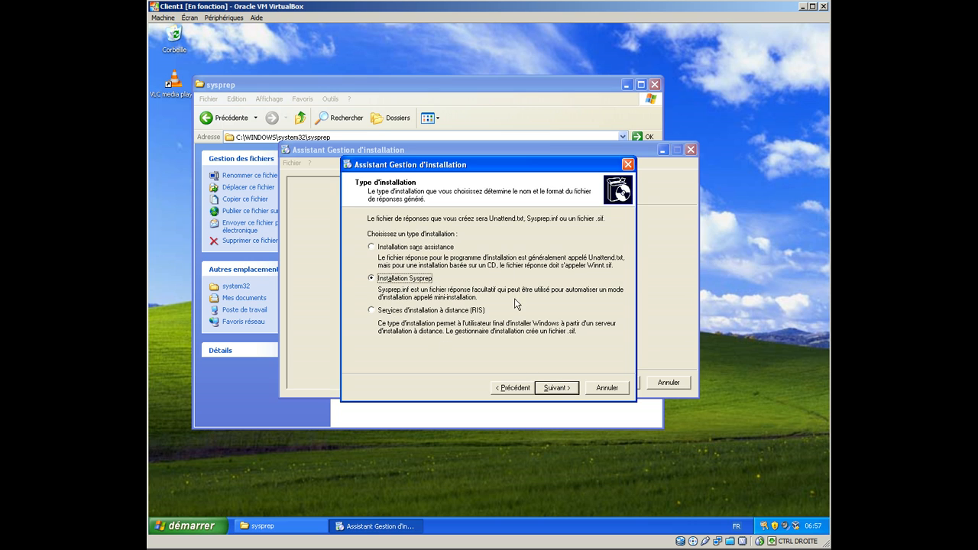
{"action": "left_click", "coordinate": [564, 391]}
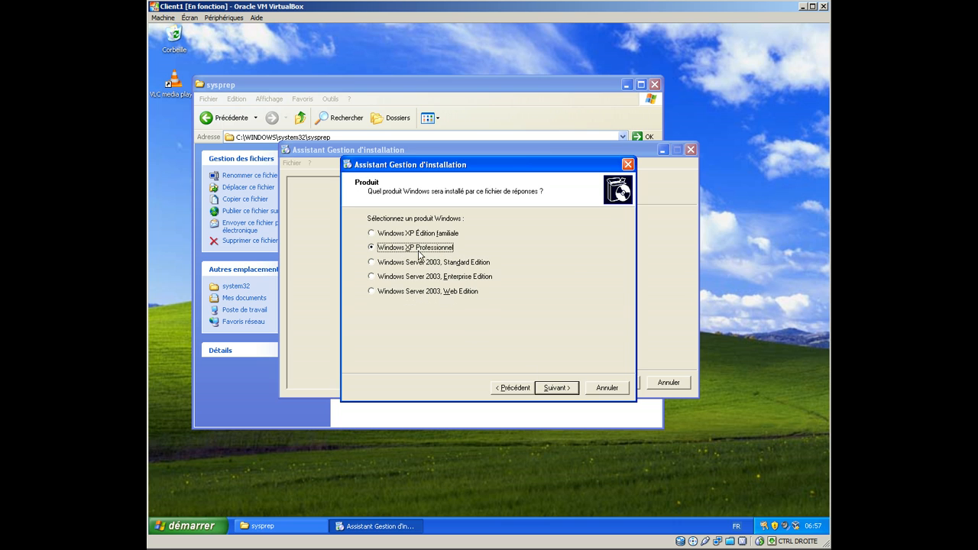
{"action": "left_click", "coordinate": [563, 390]}
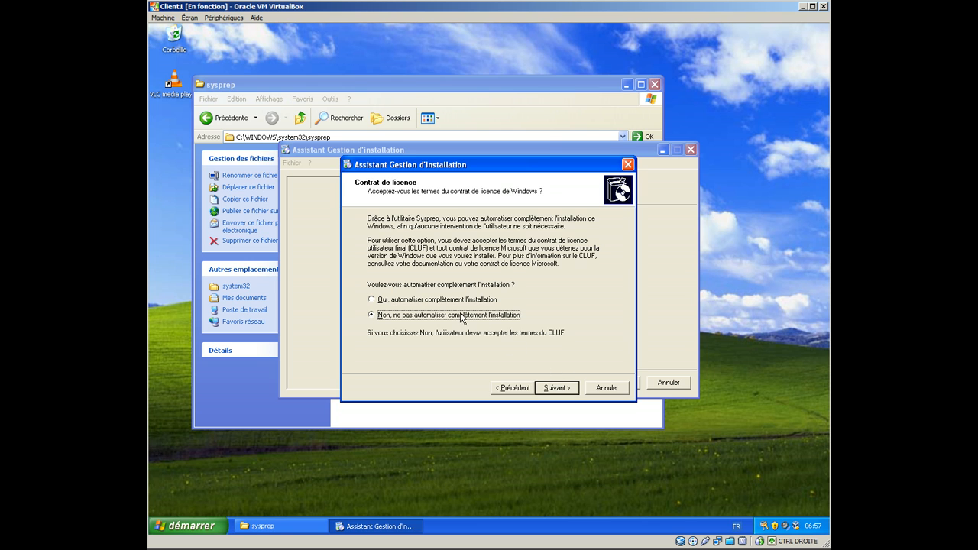
{"action": "left_click", "coordinate": [459, 305]}
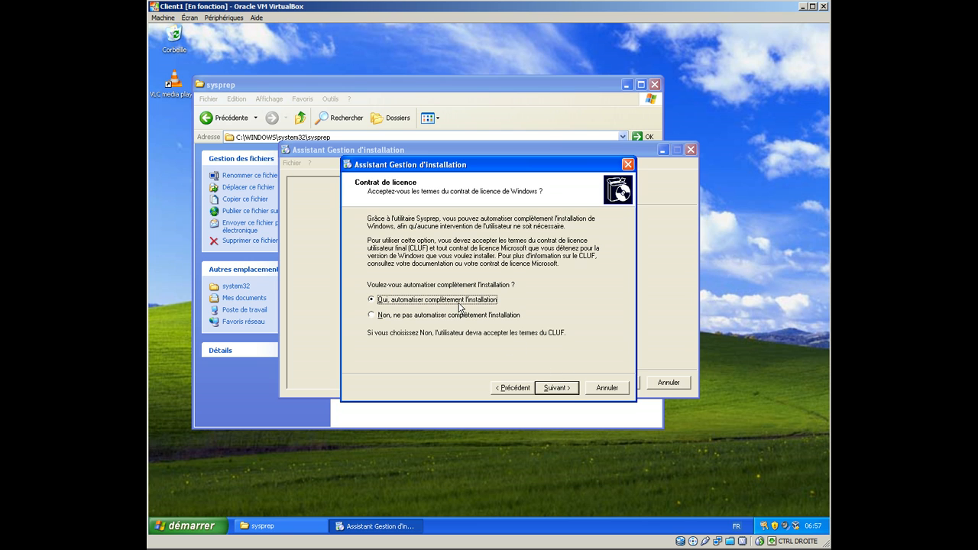
{"action": "left_click", "coordinate": [563, 391]}
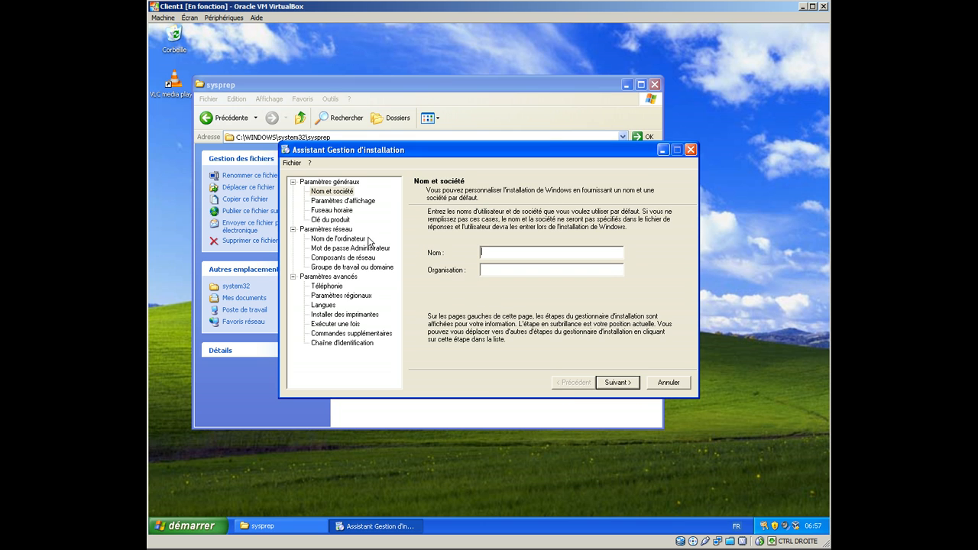
{"action": "left_click", "coordinate": [346, 192]}
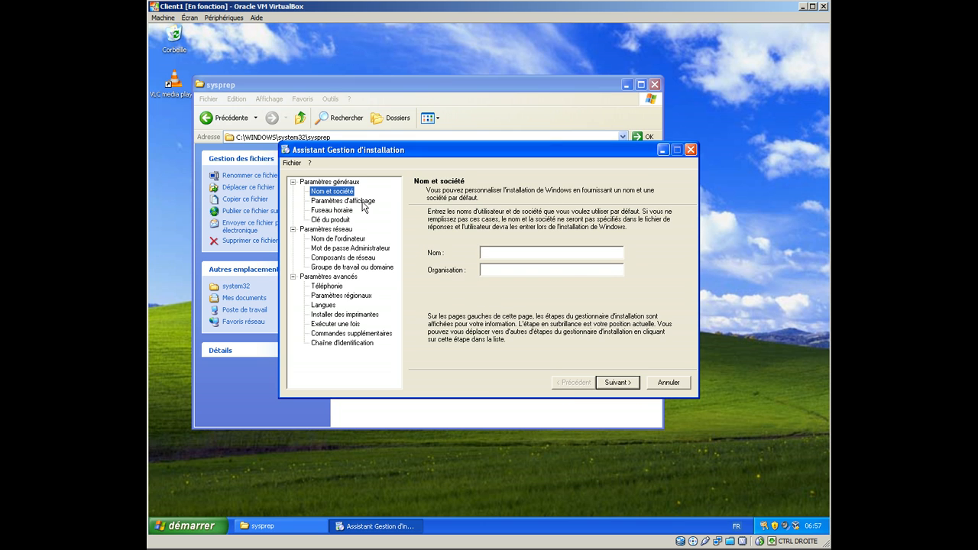
Step: Set the default user name to Client in the answer file and go to the display settings
{"action": "left_click", "coordinate": [365, 206]}
{"action": "left_click", "coordinate": [486, 315]}
{"action": "left_click", "coordinate": [523, 258]}
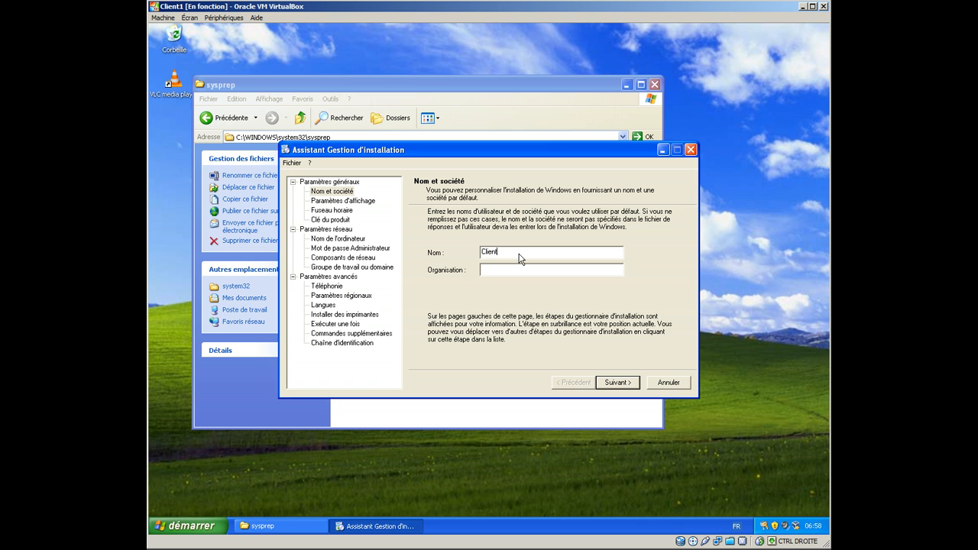
{"action": "left_click", "coordinate": [331, 201]}
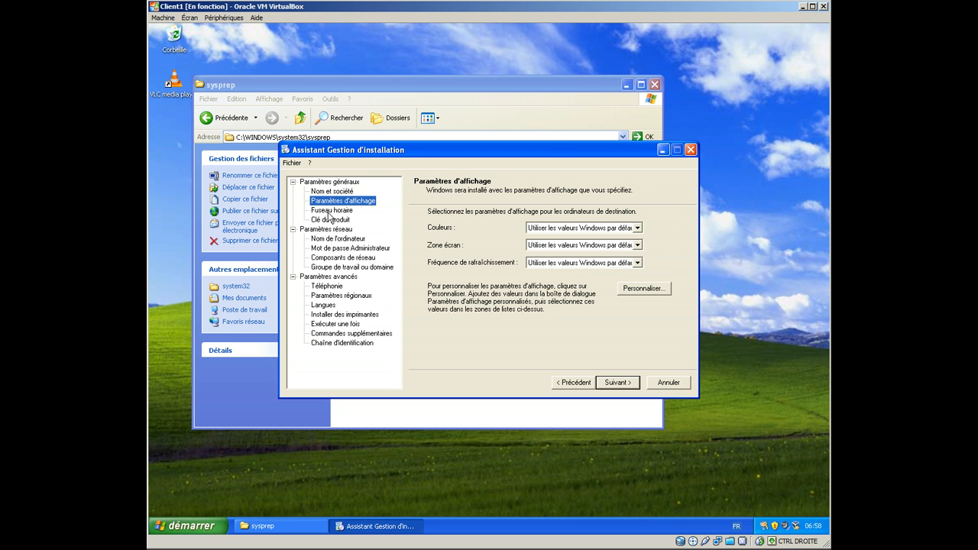
Step: Go past the time zone to the product key settings and try to continue with the key left blank
{"action": "left_click", "coordinate": [331, 211]}
{"action": "left_click", "coordinate": [344, 220]}
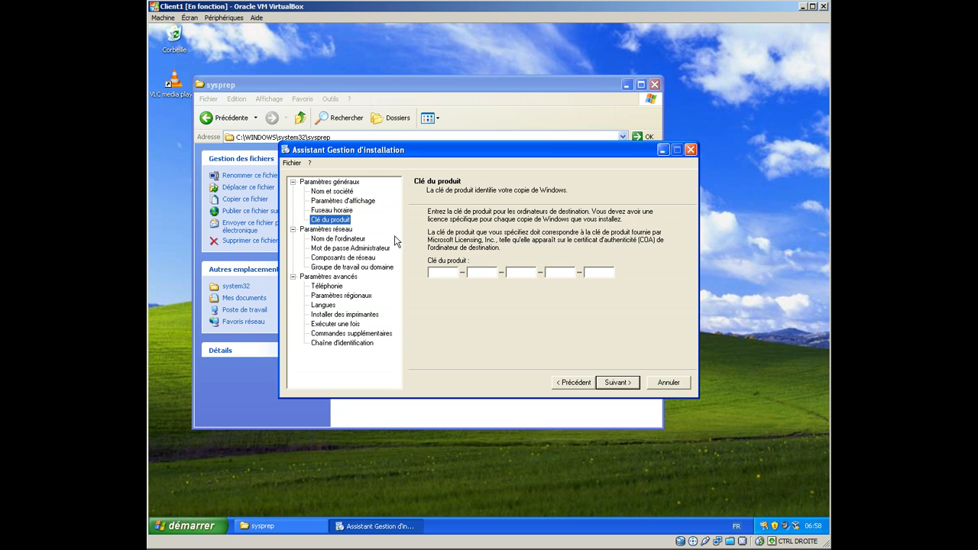
{"action": "left_click", "coordinate": [448, 273]}
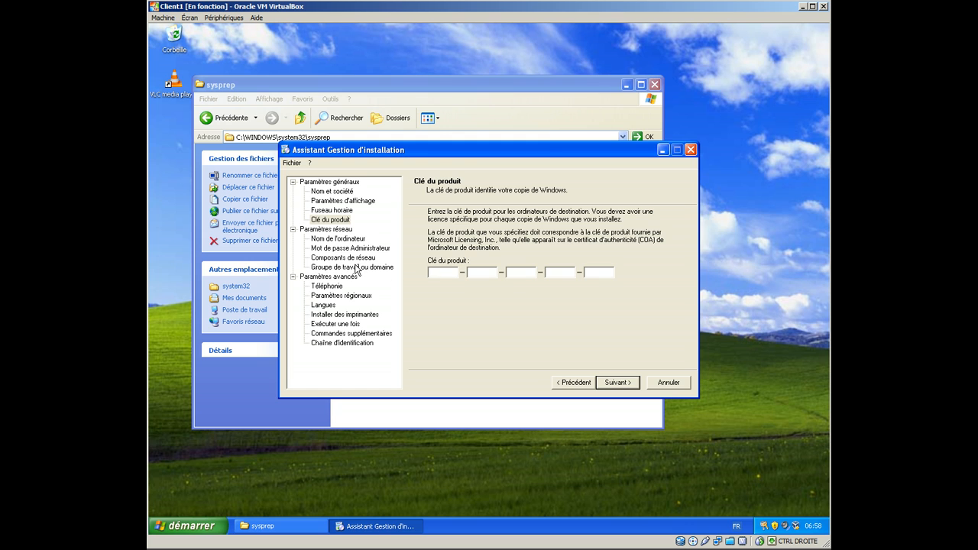
{"action": "key", "text": "Return"}
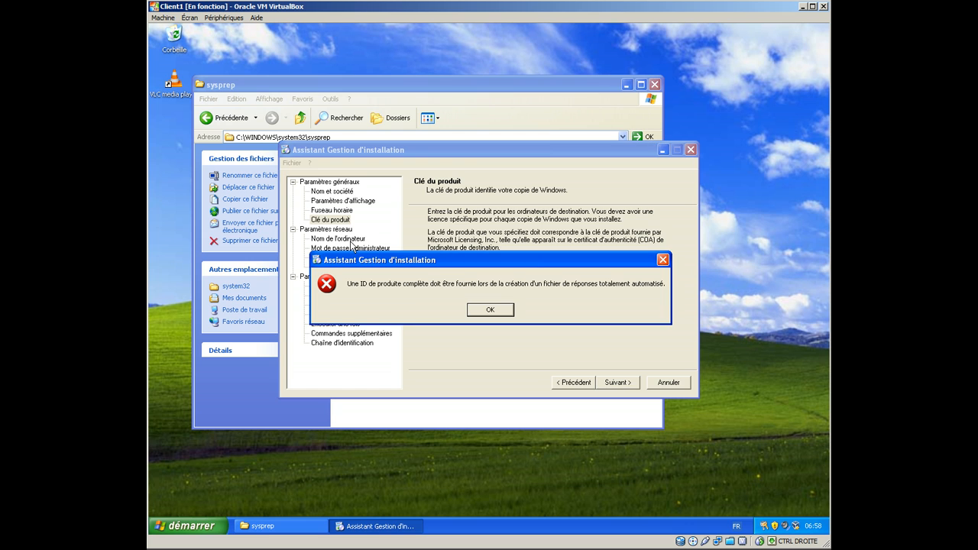
{"action": "left_click", "coordinate": [497, 312]}
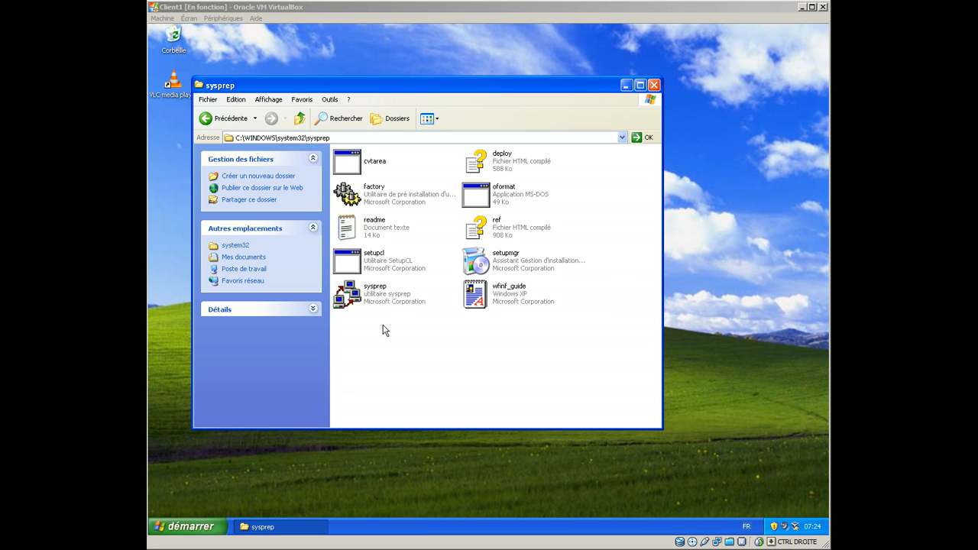
Step: Open a command prompt and move its window clear of the sysprep files
{"action": "left_click", "coordinate": [183, 526]}
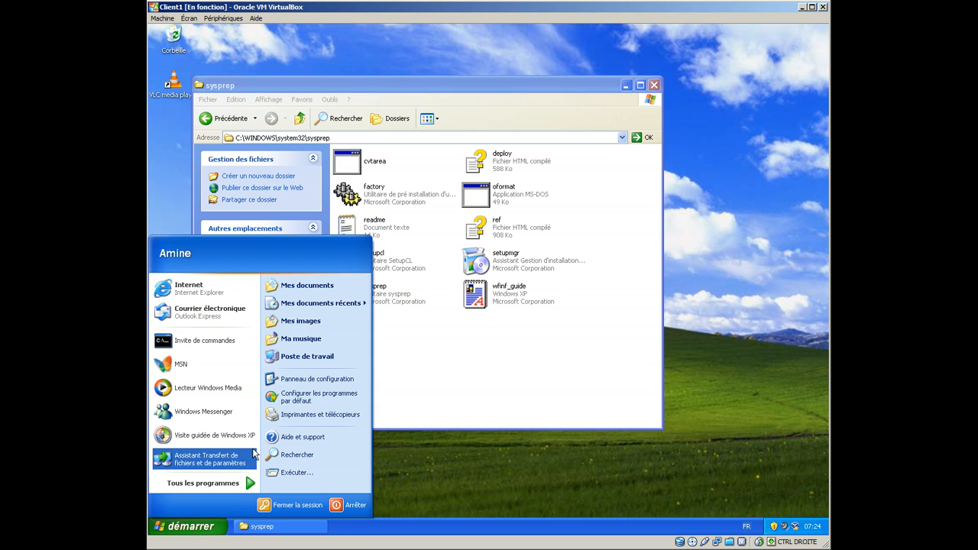
{"action": "left_click", "coordinate": [202, 339]}
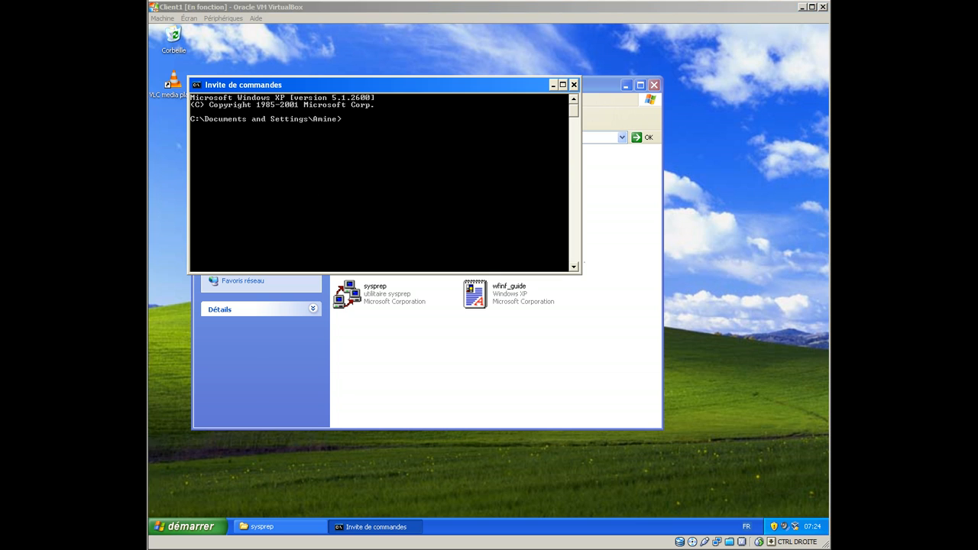
{"action": "left_click", "coordinate": [412, 194]}
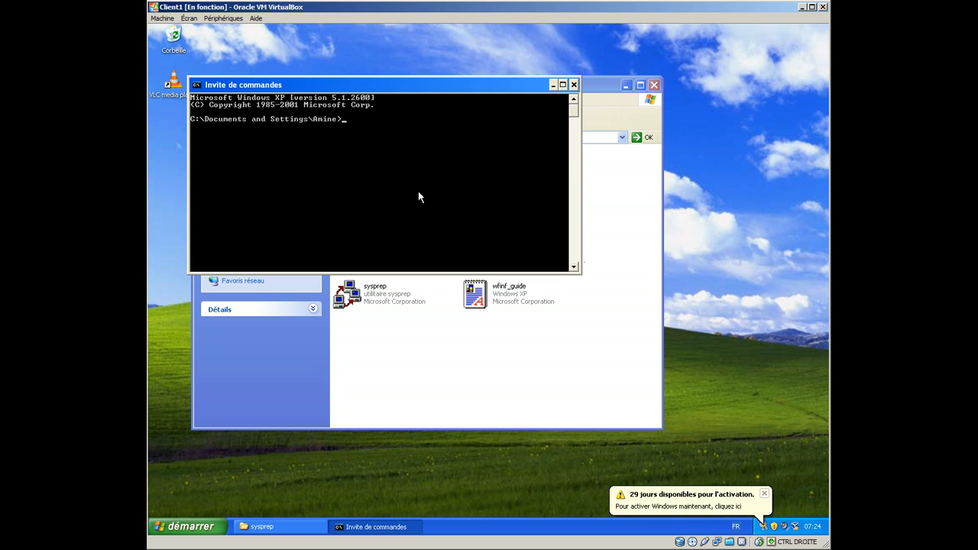
{"action": "left_click_drag", "start_coordinate": [302, 83], "coordinate": [467, 314]}
Step: Copy the folder path from the sysprep application's properties and paste it at the command prompt
{"action": "right_click", "coordinate": [407, 300]}
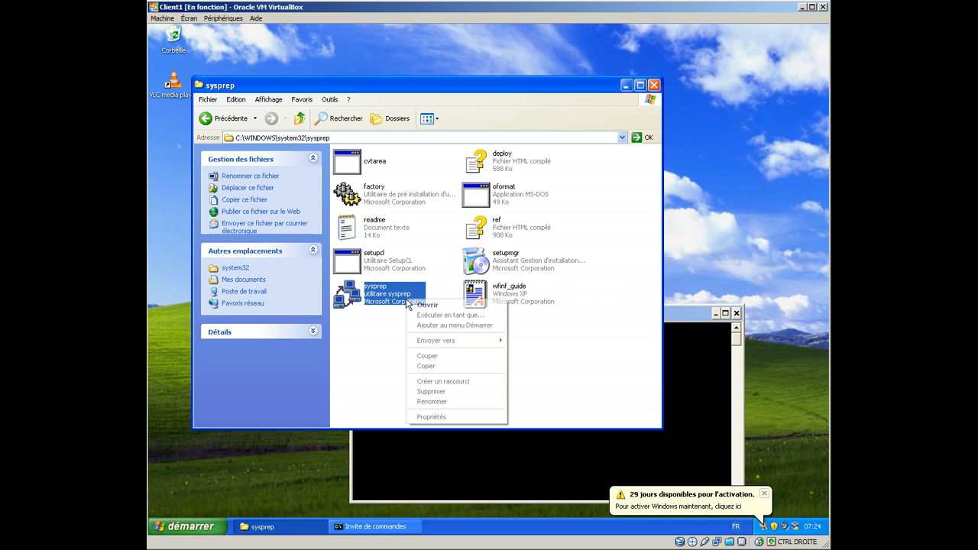
{"action": "left_click", "coordinate": [453, 417]}
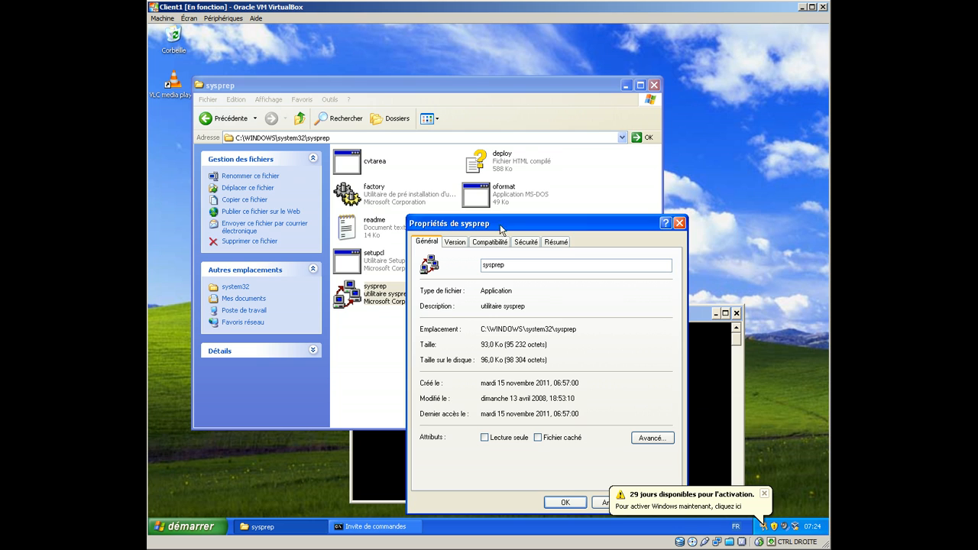
{"action": "left_click_drag", "start_coordinate": [595, 336], "coordinate": [482, 335]}
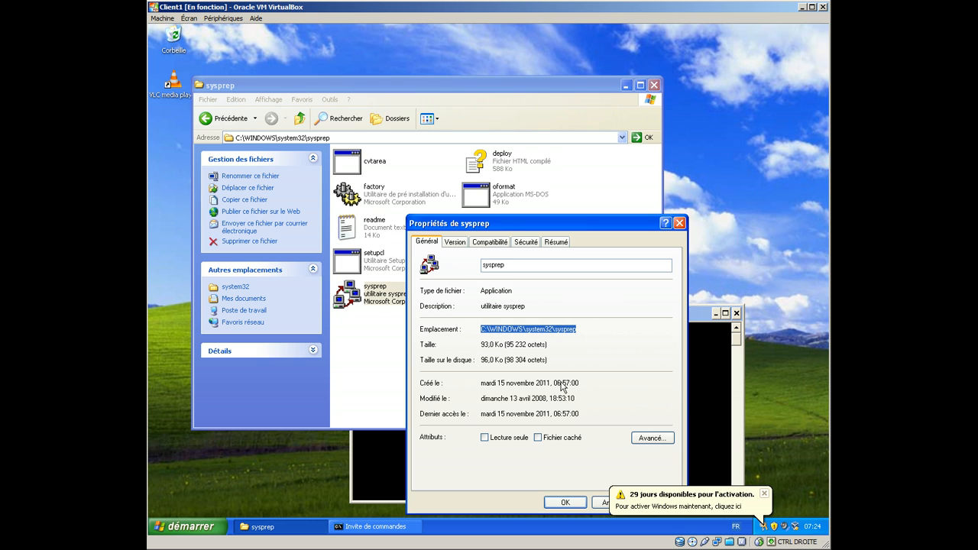
{"action": "left_click", "coordinate": [712, 397]}
{"action": "key", "text": "BackSpace"}
{"action": "right_click", "coordinate": [549, 352]}
{"action": "left_click", "coordinate": [583, 378]}
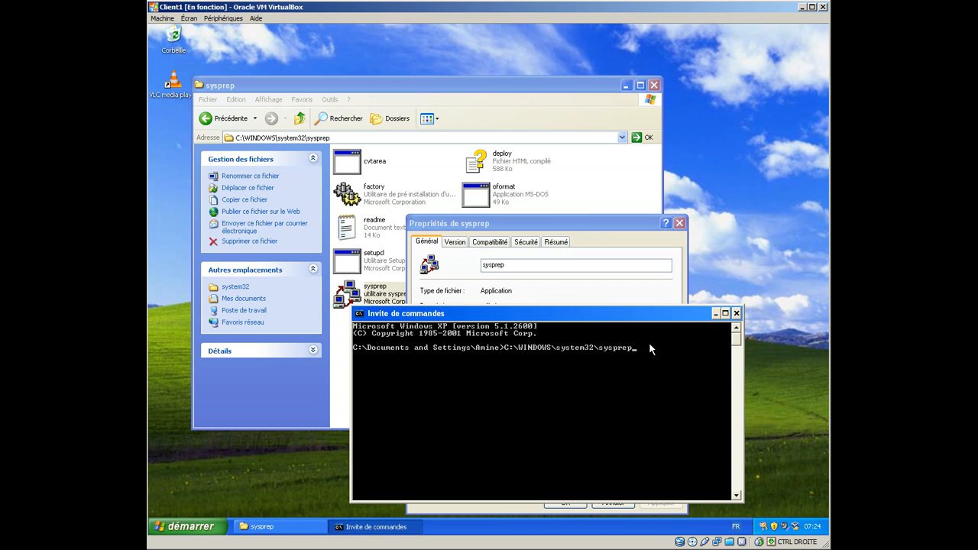
Step: Run C:\WINDOWS\system32\sysprep\sysprep.exe with -mini -reseal -reboot and accept the system preparation warning
{"action": "type", "text": "\\sysprep.exe -mini -reseal -reboot"}
{"action": "key", "text": "Return"}
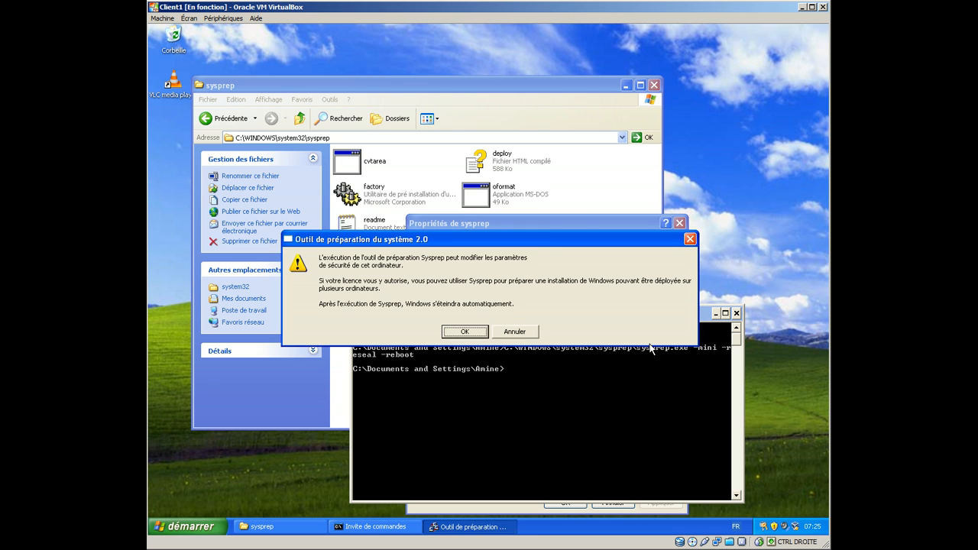
{"action": "left_click", "coordinate": [473, 333]}
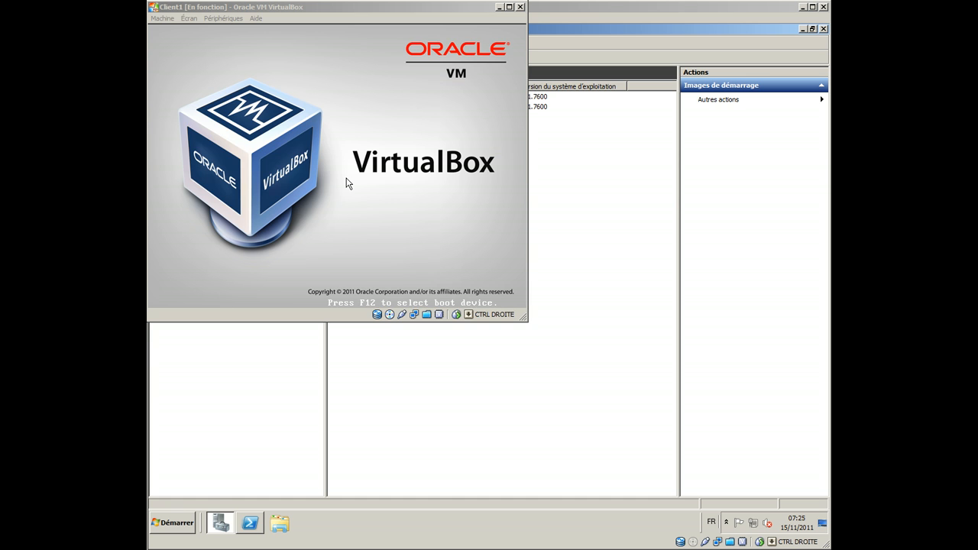
Step: Boot the Client1 virtual machine from the LAN and start the network service boot
{"action": "left_click", "coordinate": [346, 184]}
{"action": "key", "text": "F12"}
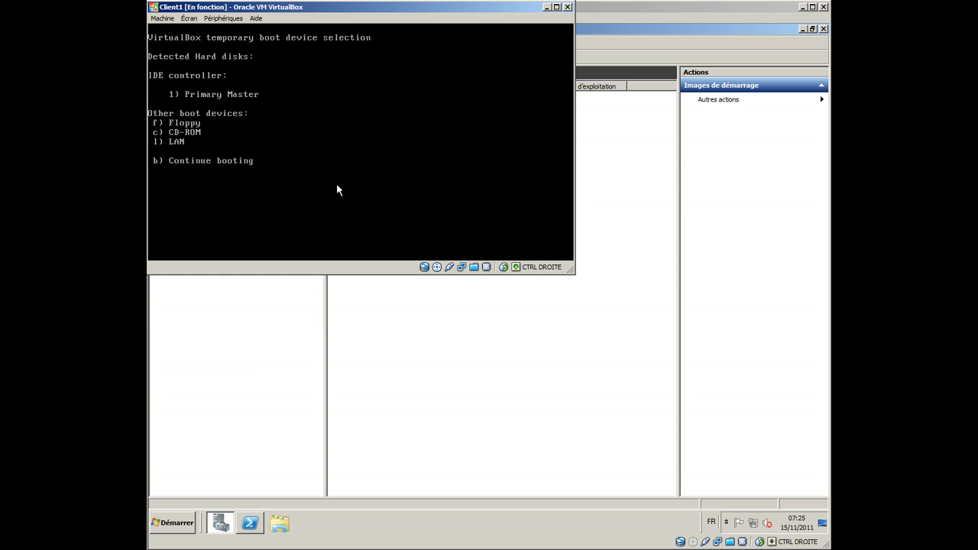
{"action": "key", "text": "l"}
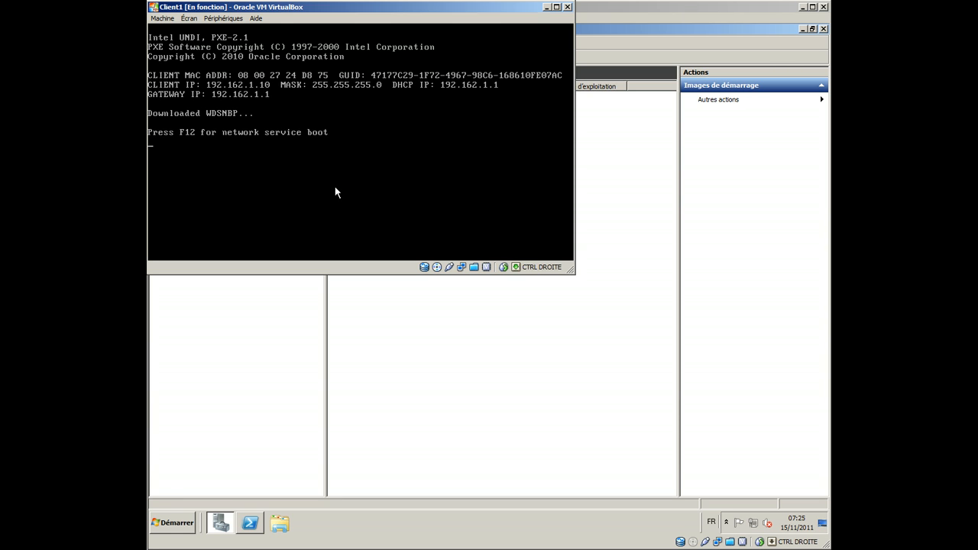
{"action": "key", "text": "F12"}
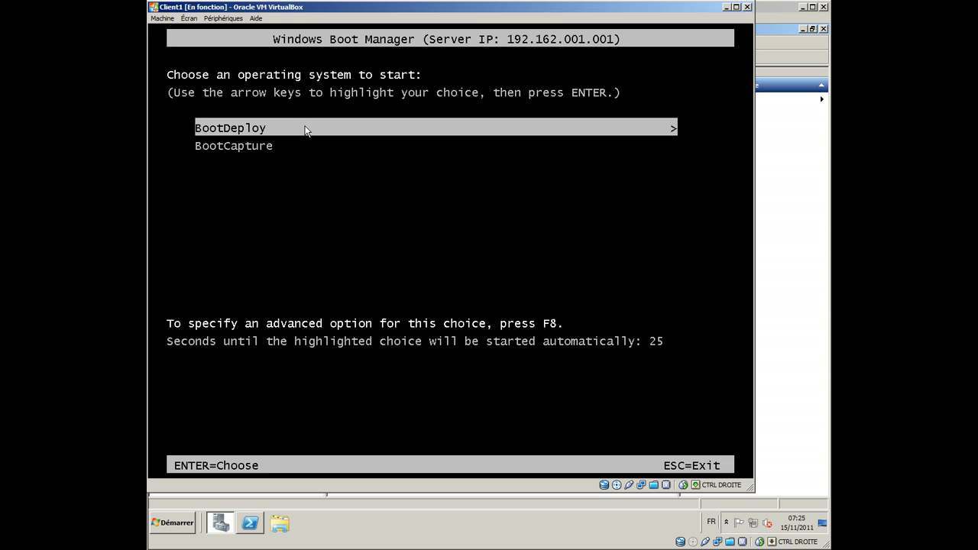
Step: Start the BootCapture image from the Windows Boot Manager
{"action": "key", "text": "Down"}
{"action": "key", "text": "Up"}
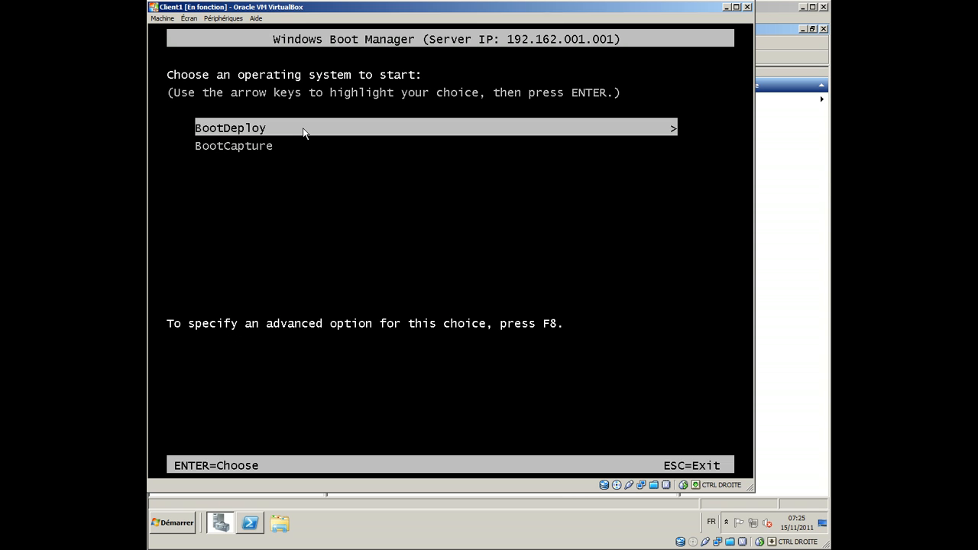
{"action": "key", "text": "Down"}
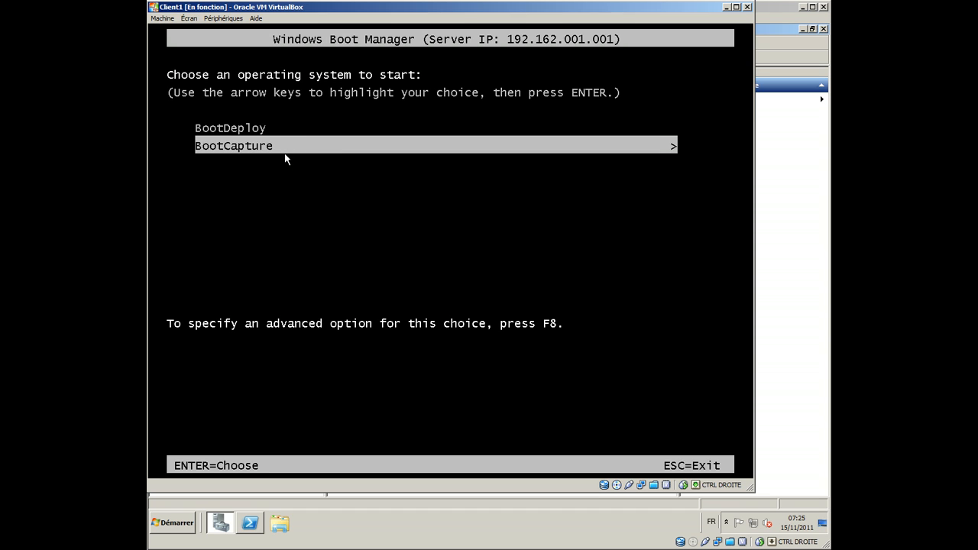
{"action": "key", "text": "Return"}
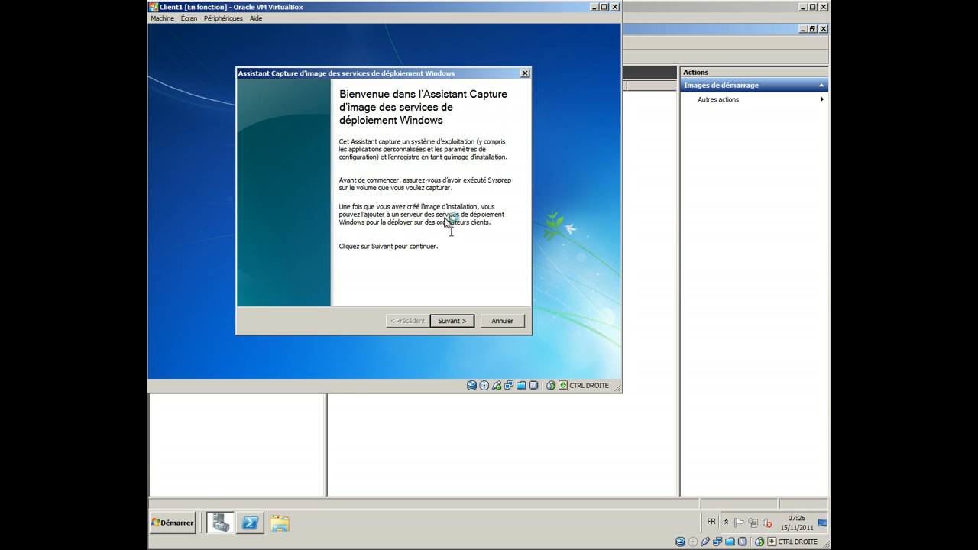
Step: Choose volume C:\ for the capture, use Master as image name and description, and continue to the image location
{"action": "left_click", "coordinate": [451, 321]}
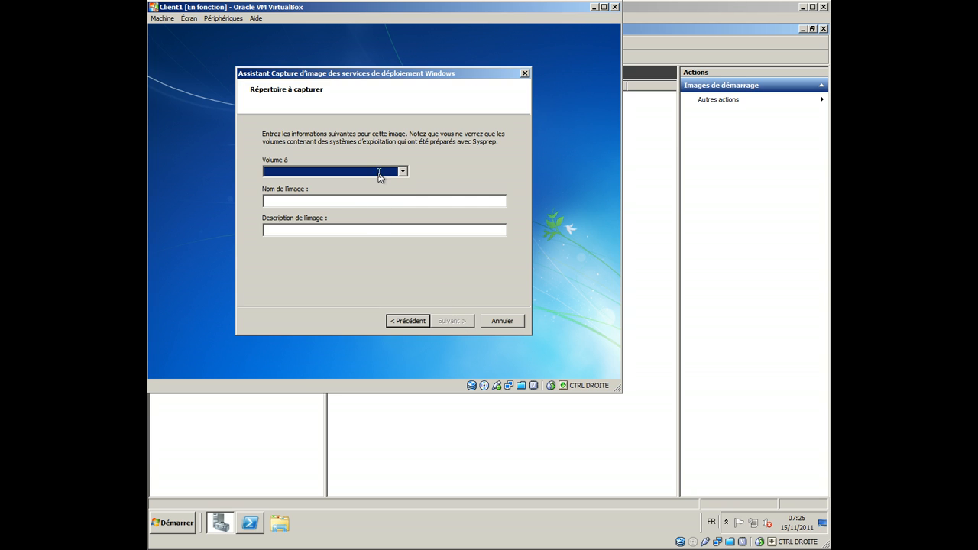
{"action": "left_click", "coordinate": [379, 173]}
{"action": "left_click", "coordinate": [373, 184]}
{"action": "left_click", "coordinate": [320, 202]}
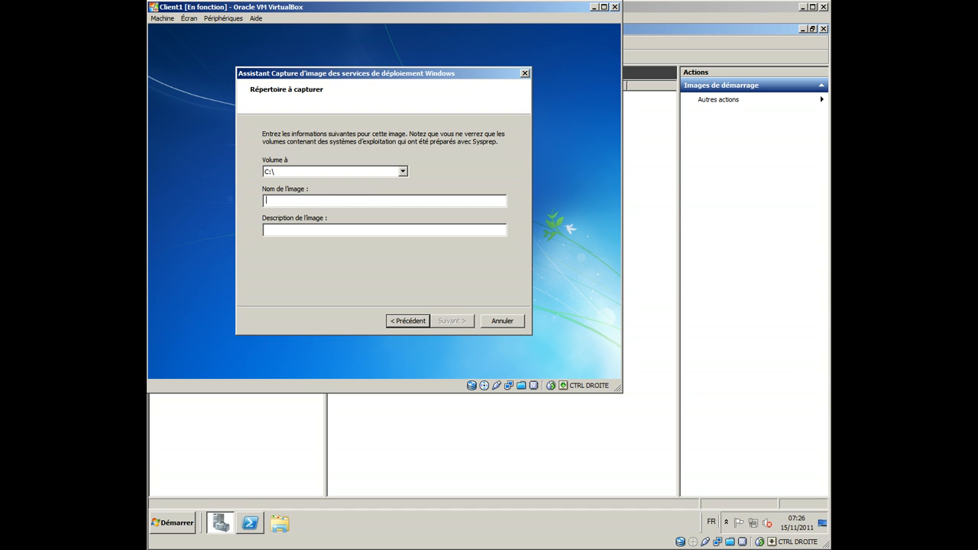
{"action": "type", "text": "MasterXp"}
{"action": "double_click", "coordinate": [334, 200]}
{"action": "key", "text": "ctrl+c"}
{"action": "left_click", "coordinate": [384, 232]}
{"action": "key", "text": "ctrl+v"}
{"action": "left_click", "coordinate": [451, 321]}
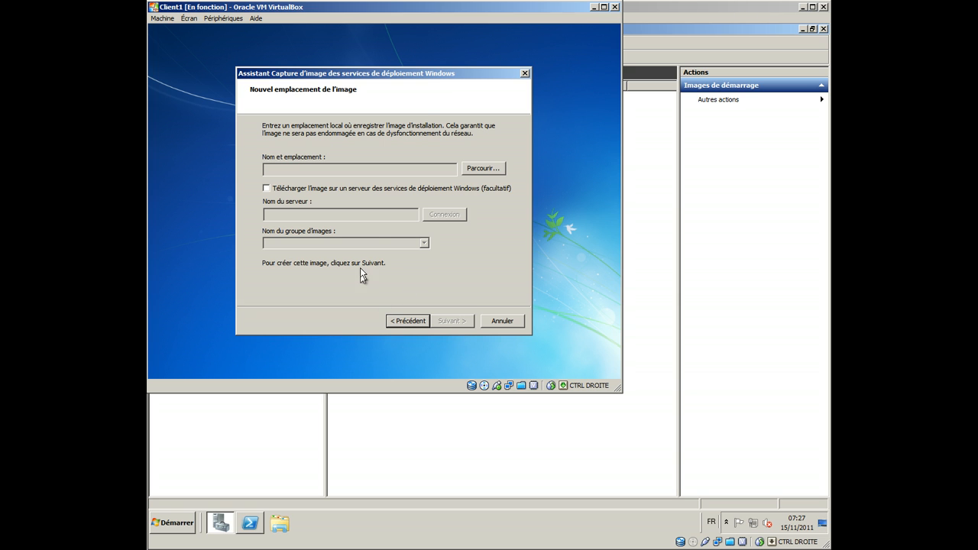
Step: Create a temp folder on the local disk C: and set the image file to masterxp in it
{"action": "left_click", "coordinate": [476, 169]}
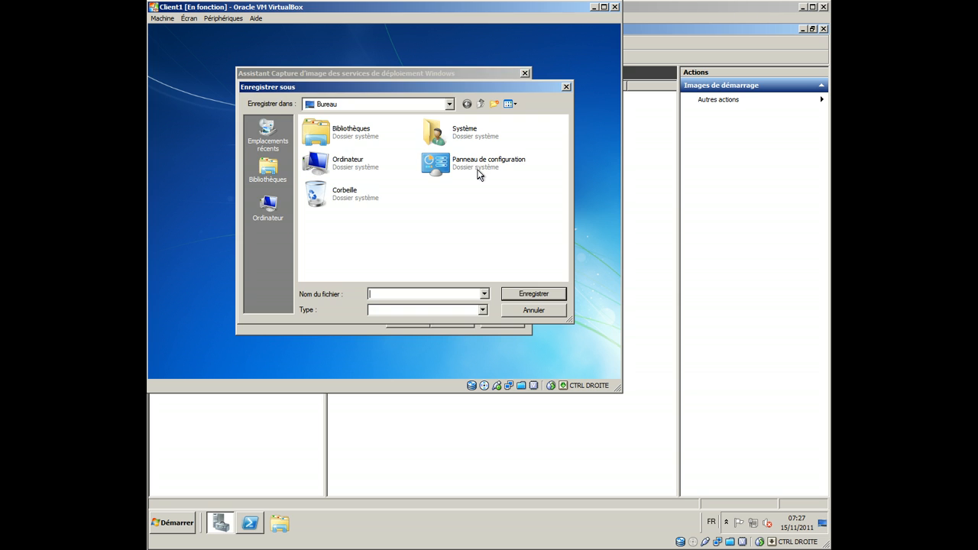
{"action": "double_click", "coordinate": [336, 172]}
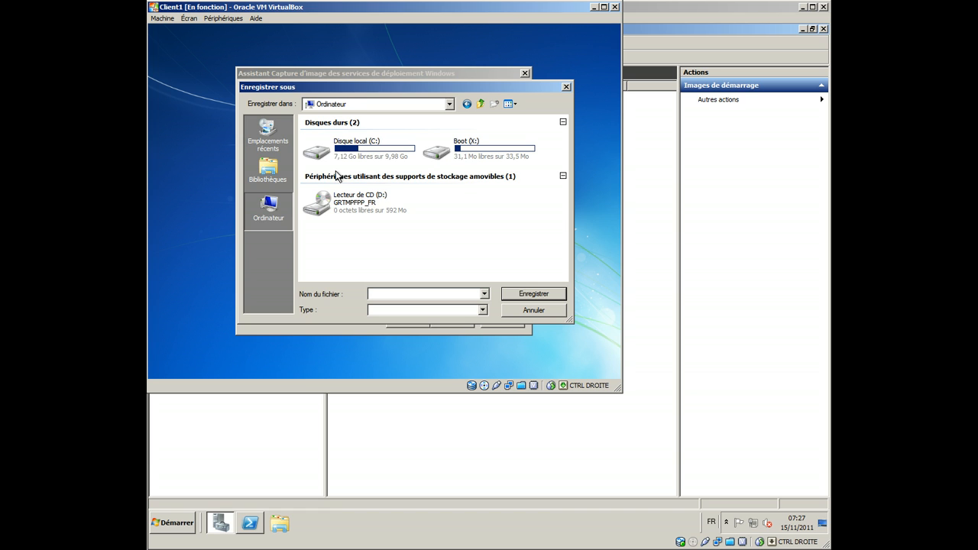
{"action": "double_click", "coordinate": [355, 158]}
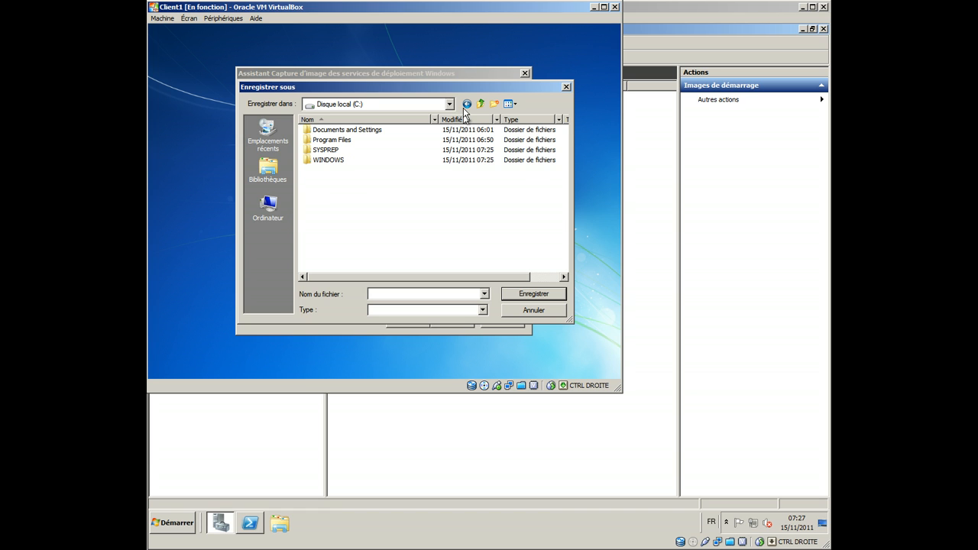
{"action": "left_click", "coordinate": [494, 103]}
{"action": "type", "text": "temp"}
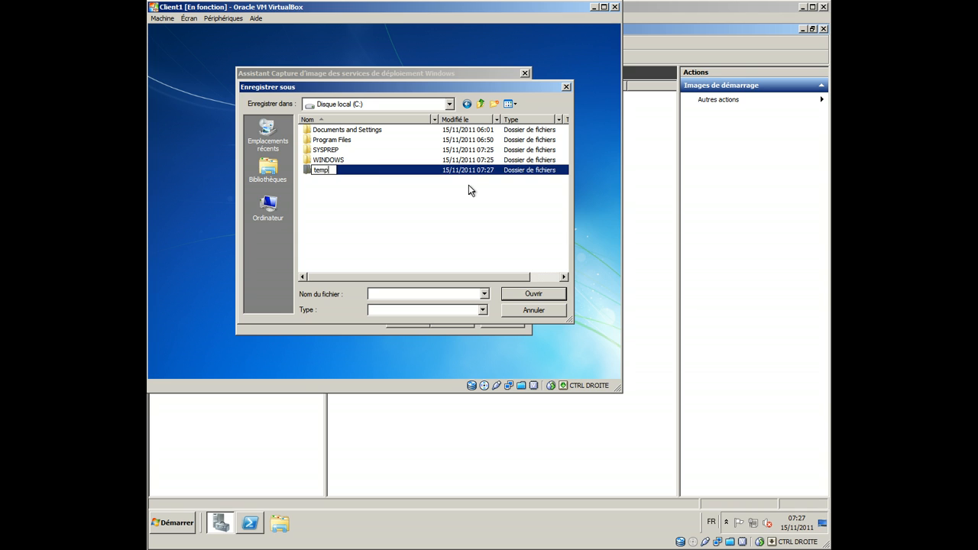
{"action": "key", "text": "Return"}
{"action": "key", "text": "Return"}
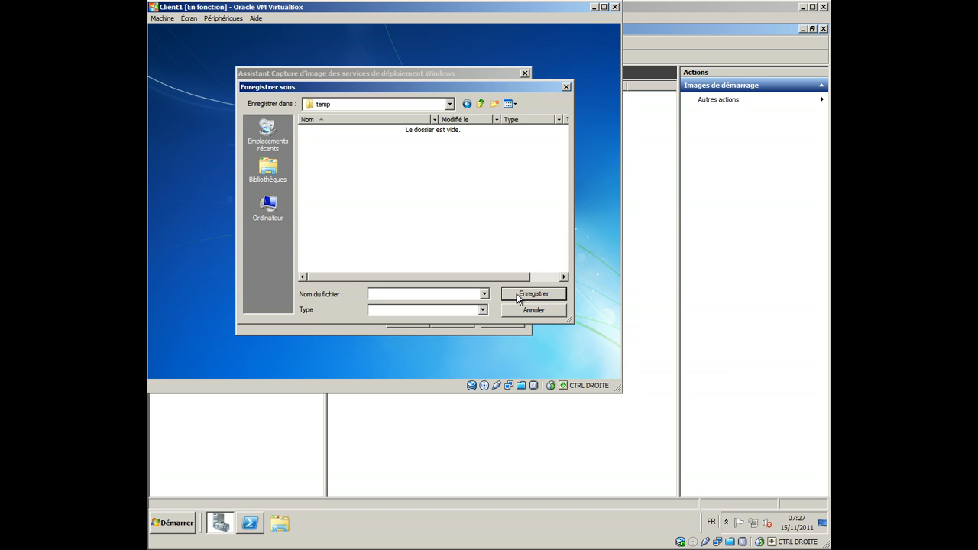
{"action": "type", "text": "masterxp"}
{"action": "left_click", "coordinate": [521, 294]}
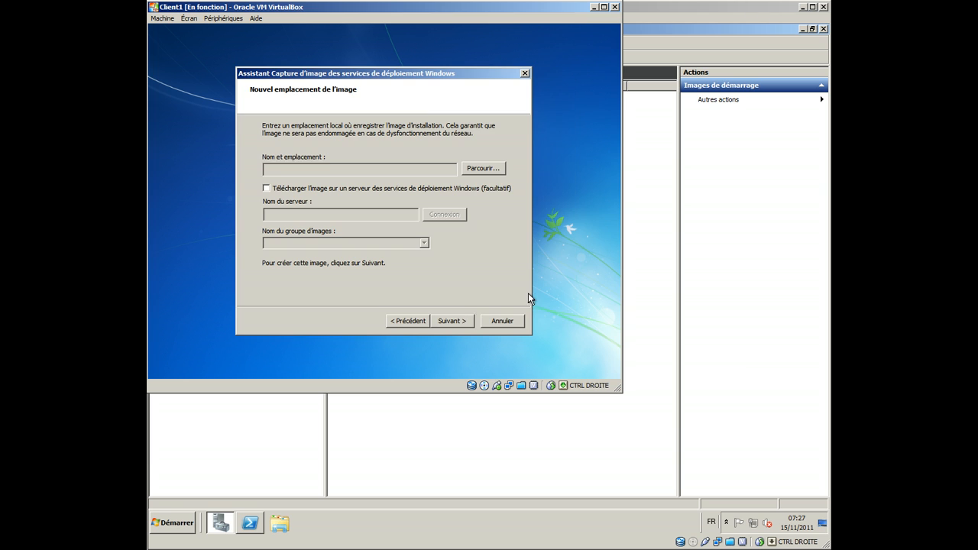
Step: Enable uploading the image to a Windows Deployment Services server and set the server name to srvtt
{"action": "left_click", "coordinate": [348, 191]}
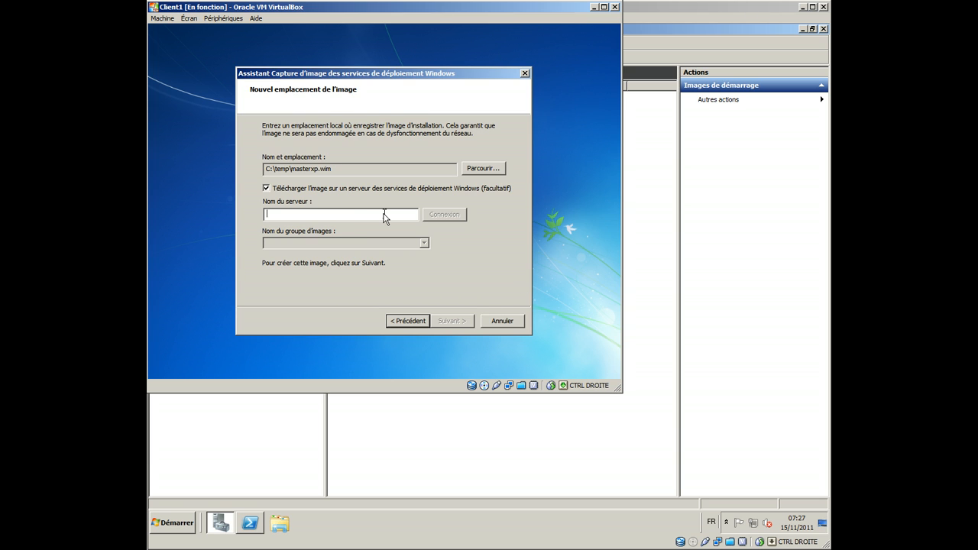
{"action": "left_click", "coordinate": [398, 214]}
{"action": "type", "text": "srvtt"}
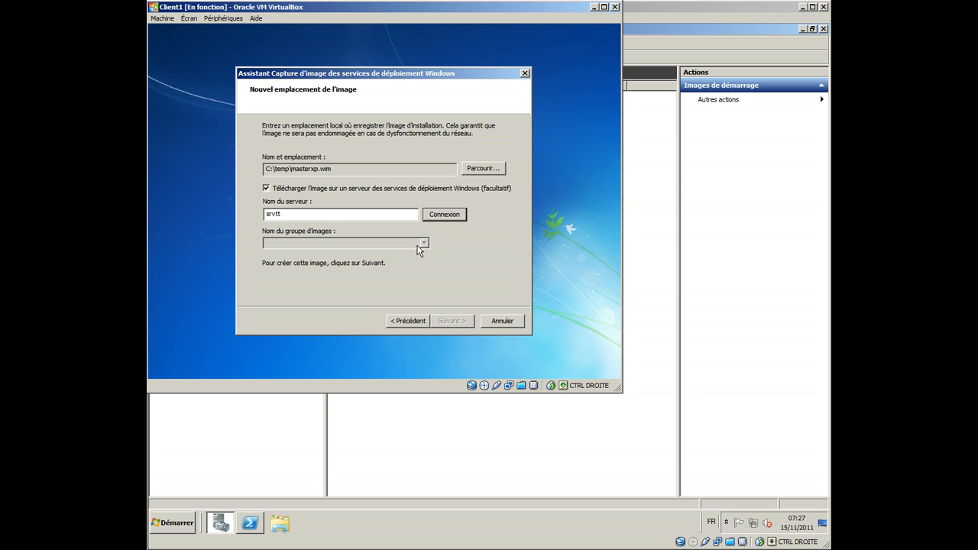
Step: Connect to the server as administrateur, entering the account password
{"action": "type", "text": "administrat"}
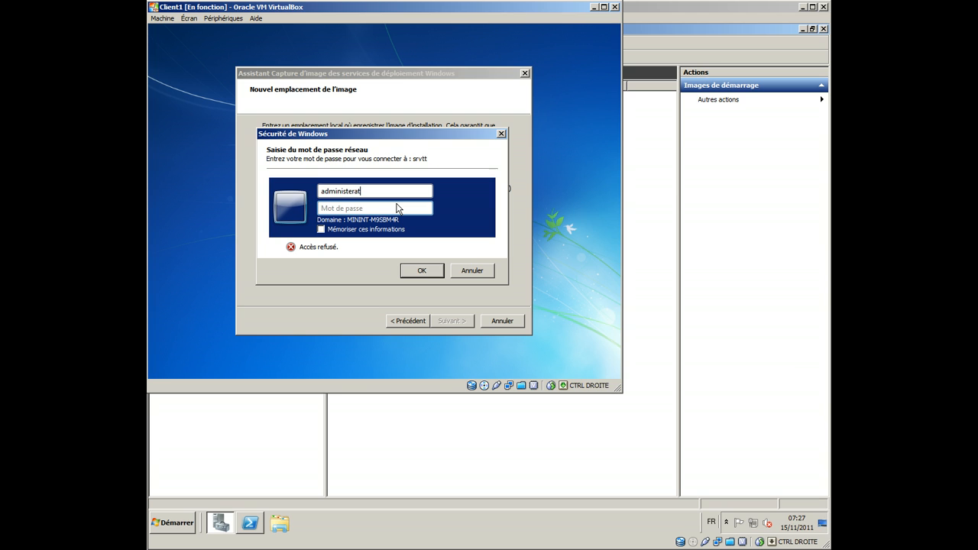
{"action": "key", "text": "BackSpace"}
{"action": "key", "text": "BackSpace"}
{"action": "key", "text": "BackSpace"}
{"action": "key", "text": "BackSpace"}
{"action": "type", "text": "rateur"}
{"action": "left_click", "coordinate": [362, 191]}
{"action": "key", "text": "BackSpace"}
{"action": "type", "text": "u•••••••••"}
{"action": "key", "text": "Return"}
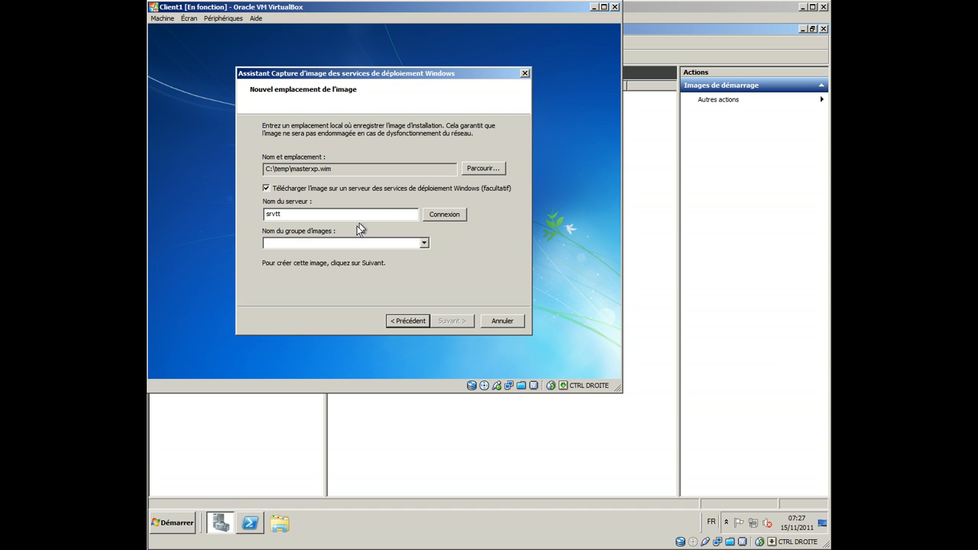
Step: Select the available image group on the server and start capturing the image
{"action": "left_click", "coordinate": [423, 242]}
{"action": "left_click", "coordinate": [350, 258]}
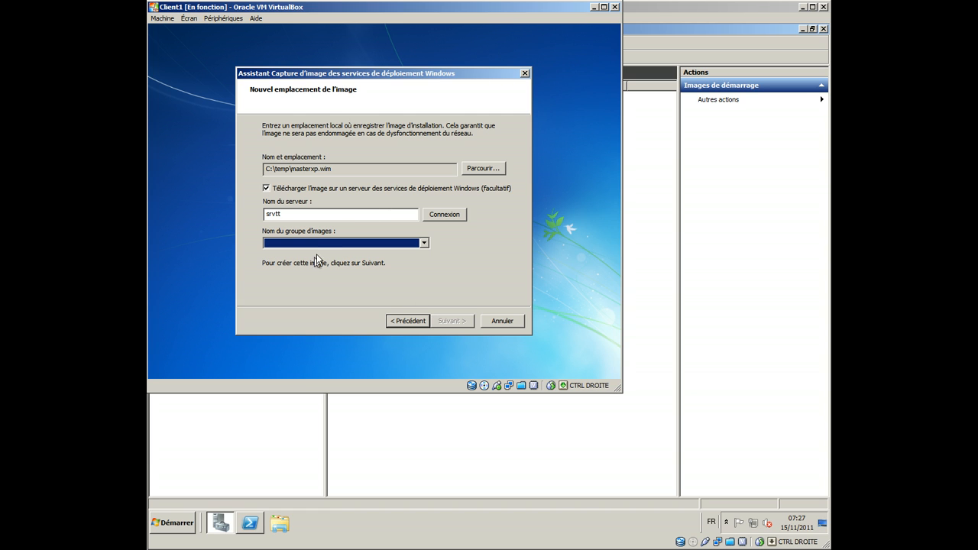
{"action": "left_click", "coordinate": [320, 246]}
{"action": "left_click", "coordinate": [321, 254]}
{"action": "left_click", "coordinate": [443, 321]}
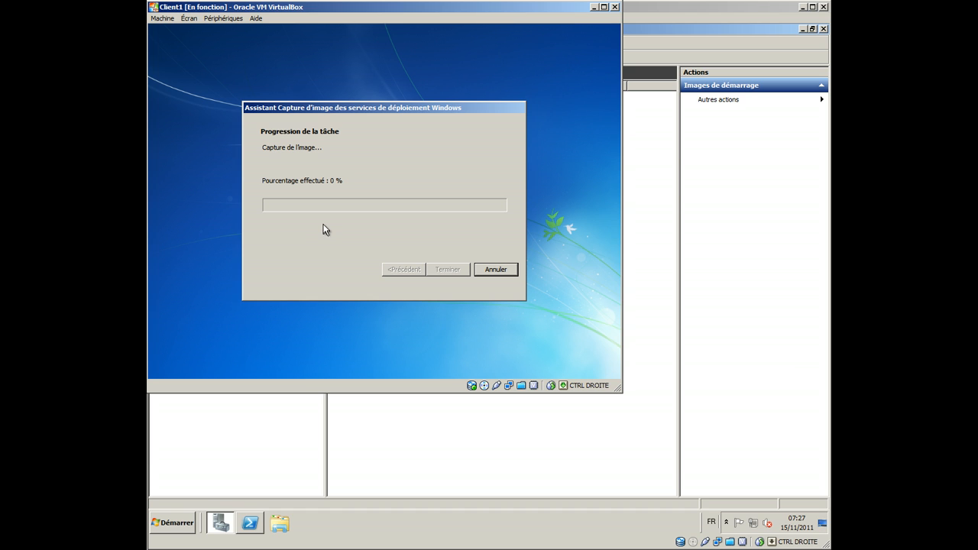